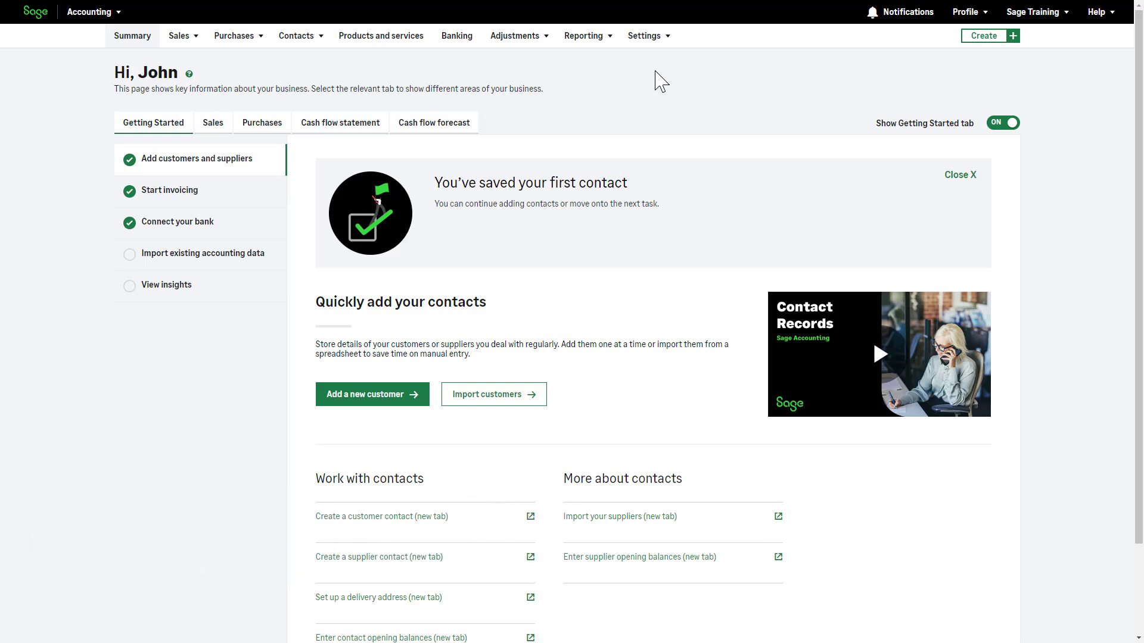
# - Open Business settings, then the Accounting dates and VAT financial settings page
pyautogui.moveTo(656, 46)
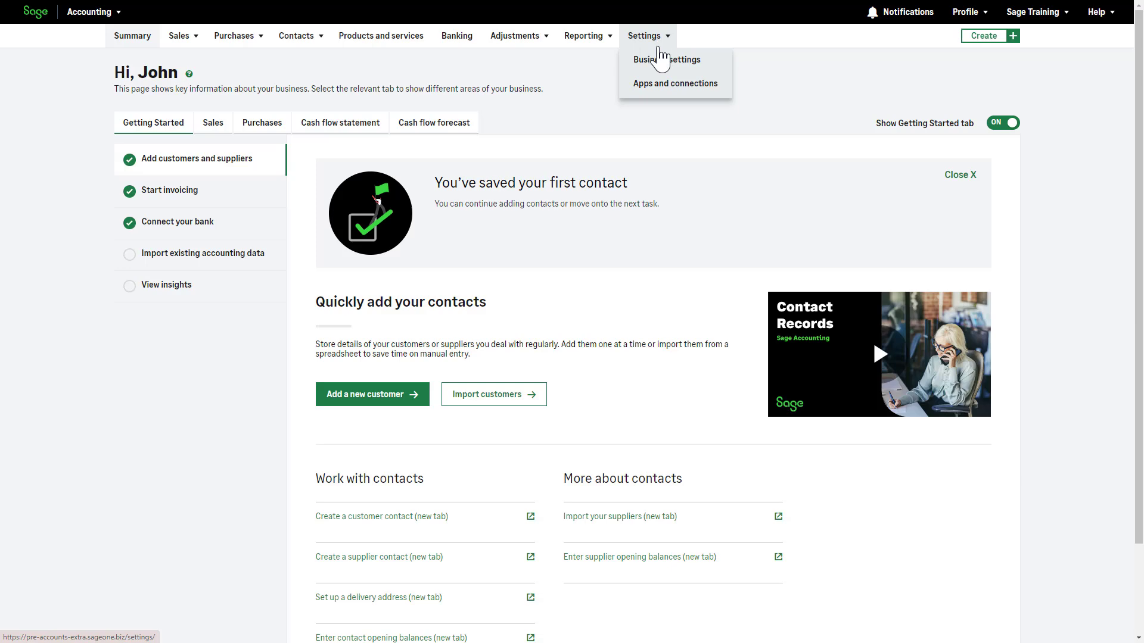
pyautogui.click(660, 70)
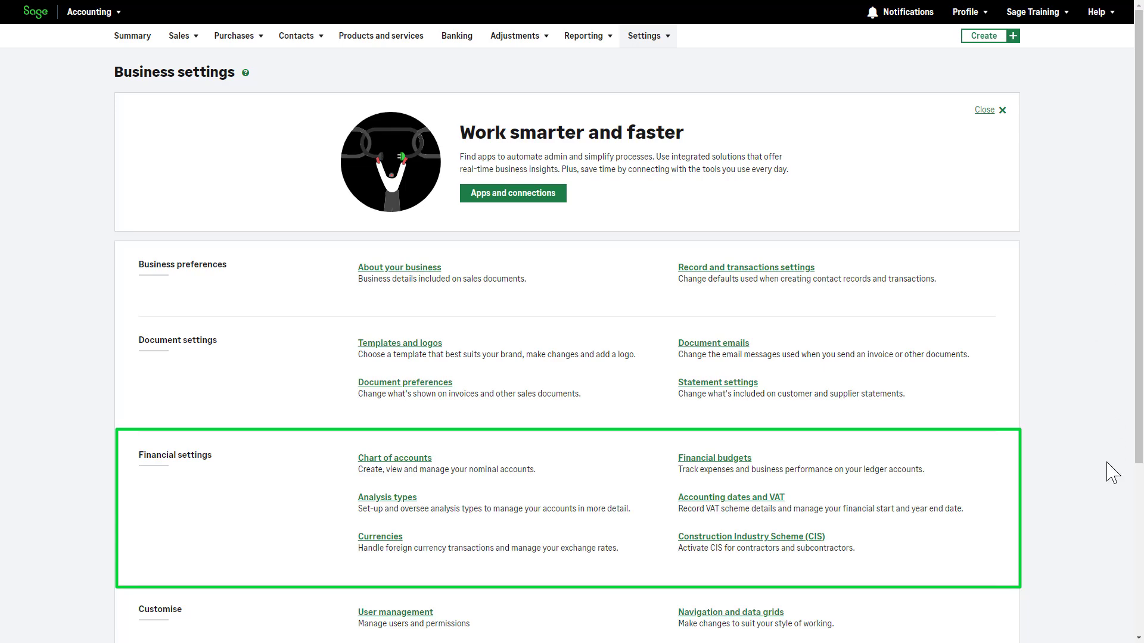
pyautogui.click(977, 522)
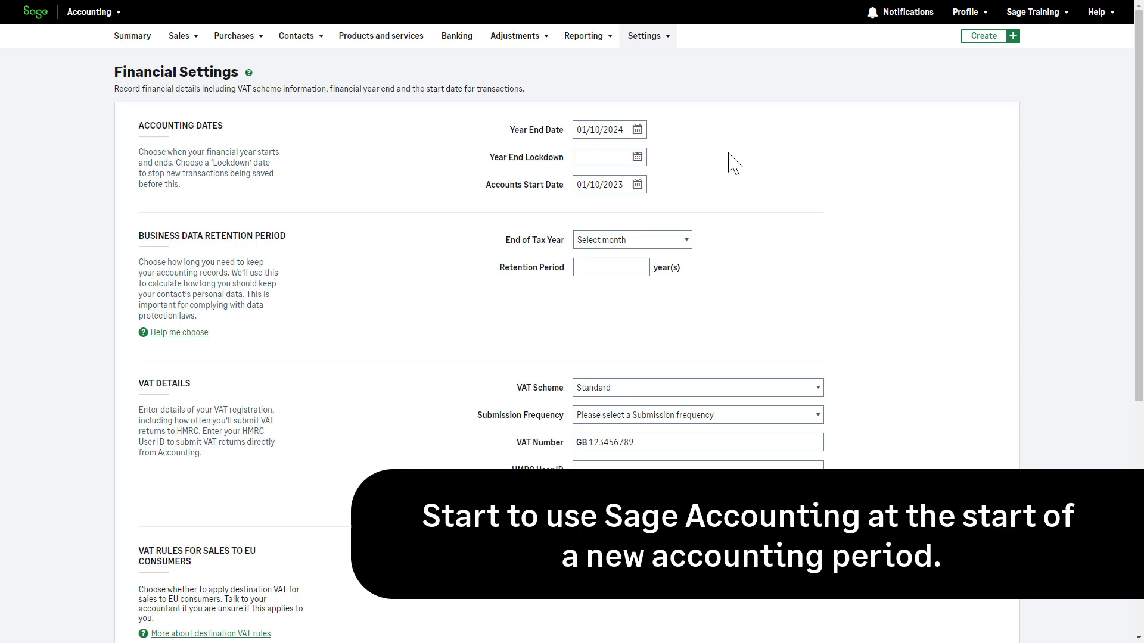
pyautogui.click(638, 189)
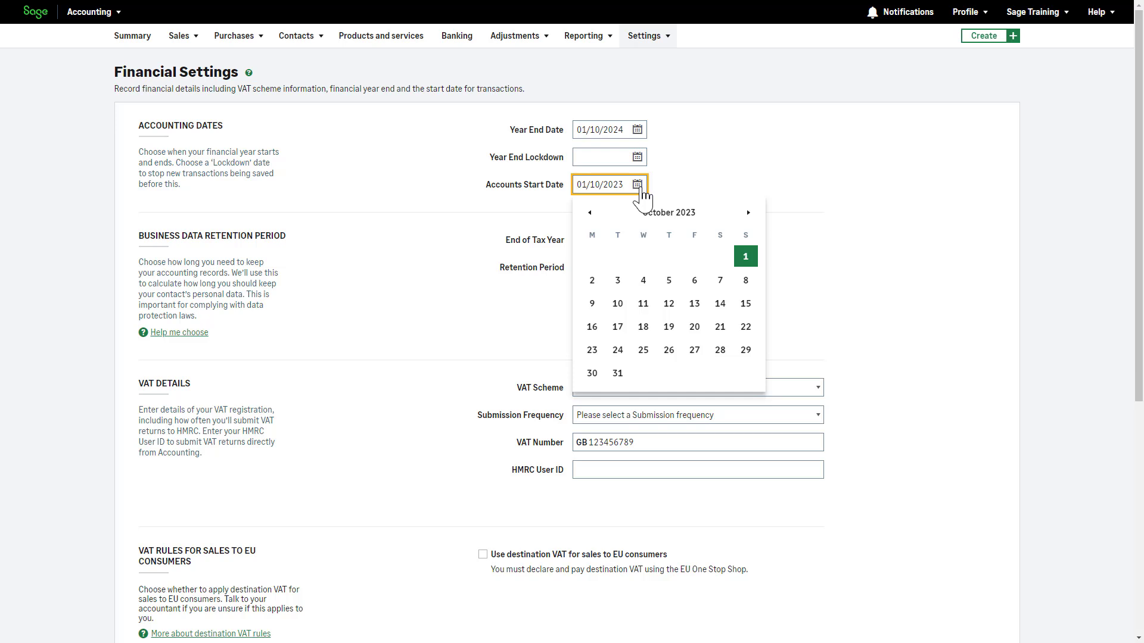
# - Step the accounts start date calendar back to April 2023 and pick 1 April 2023
pyautogui.click(589, 213)
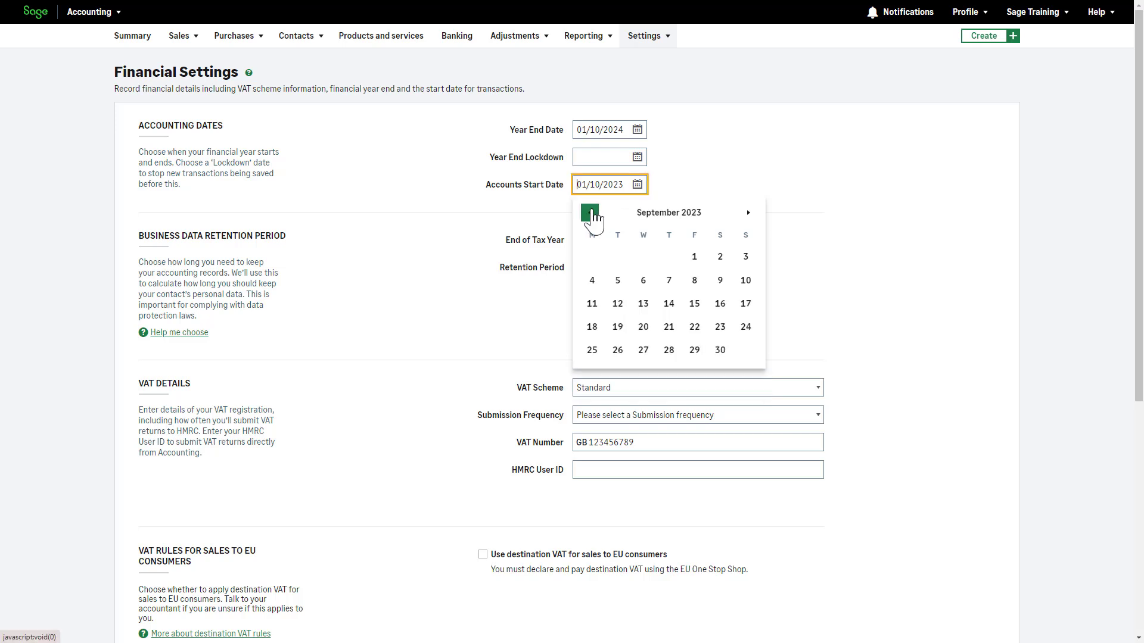
pyautogui.click(589, 212)
pyautogui.click(589, 213)
pyautogui.click(590, 213)
pyautogui.click(590, 212)
pyautogui.click(589, 212)
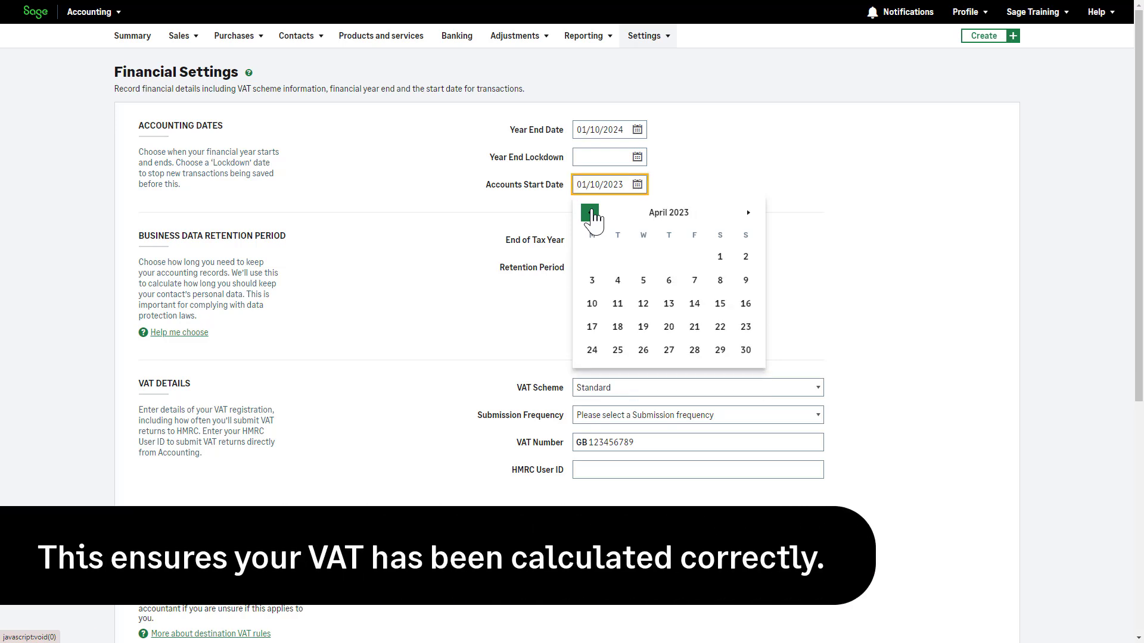
pyautogui.click(720, 257)
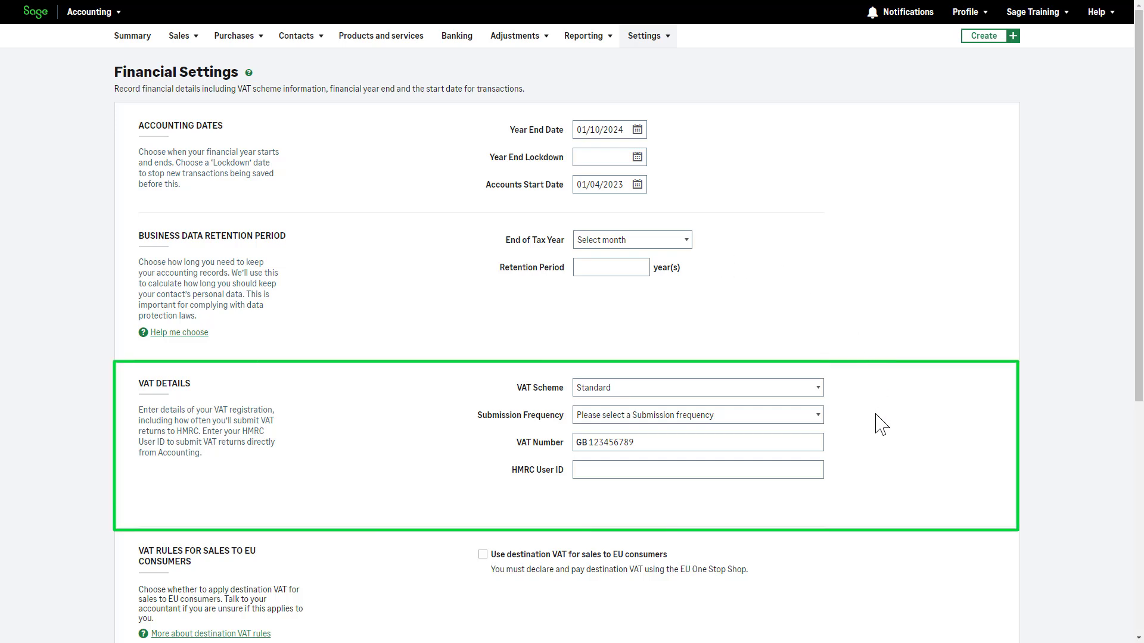
# - Keep Standard as the VAT scheme and save the financial settings
pyautogui.click(819, 391)
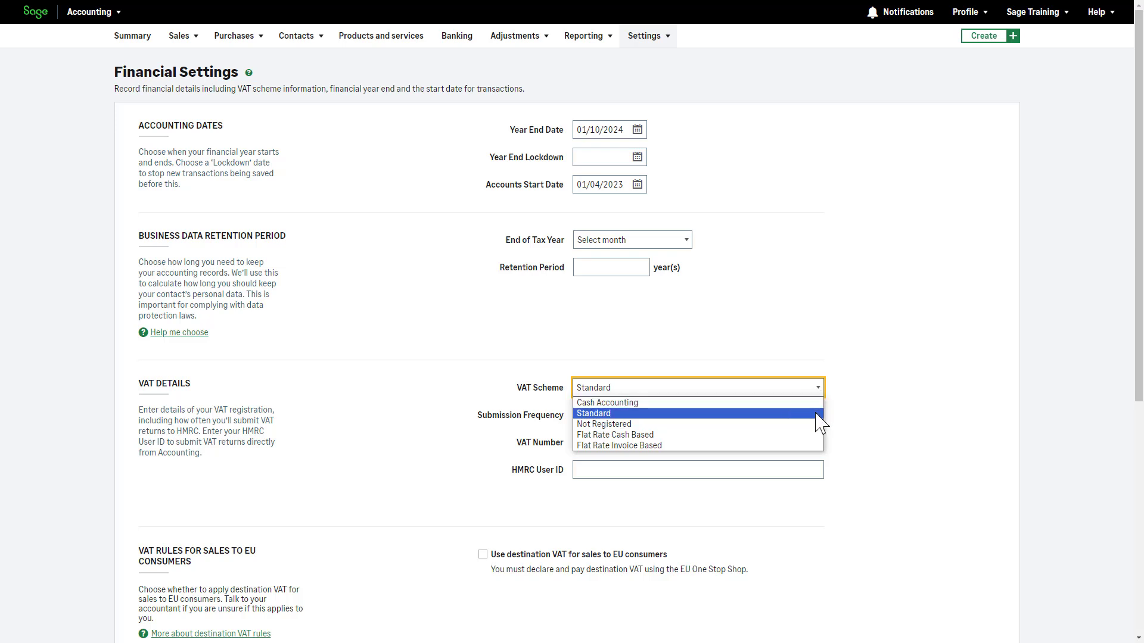
pyautogui.click(821, 413)
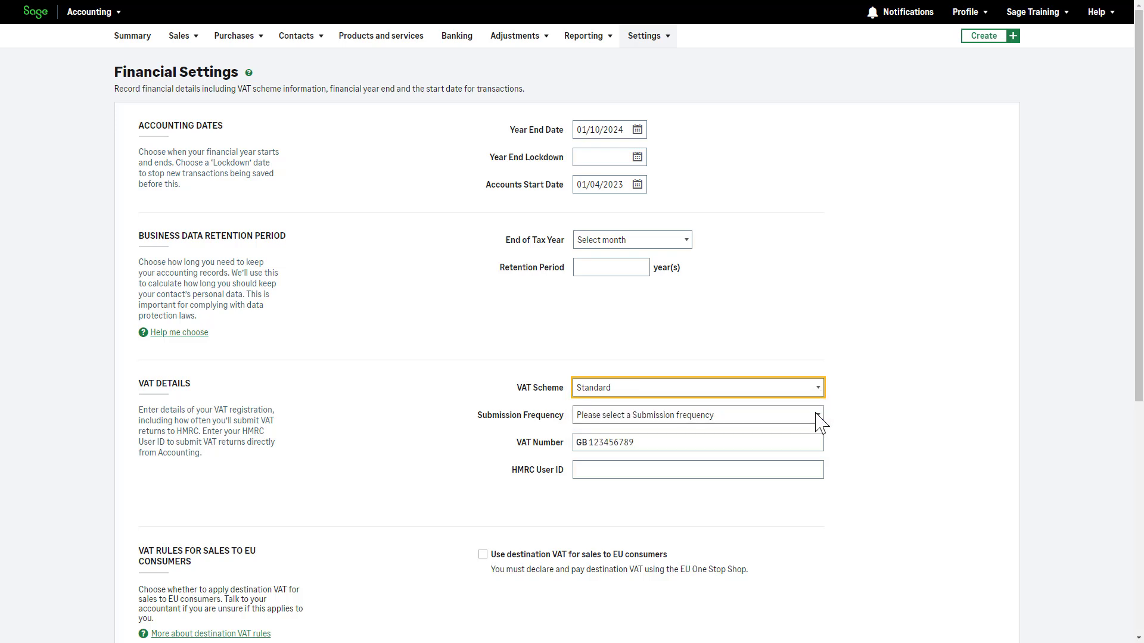
pyautogui.click(861, 413)
pyautogui.moveTo(1141, 329); pyautogui.dragTo(1141, 497)
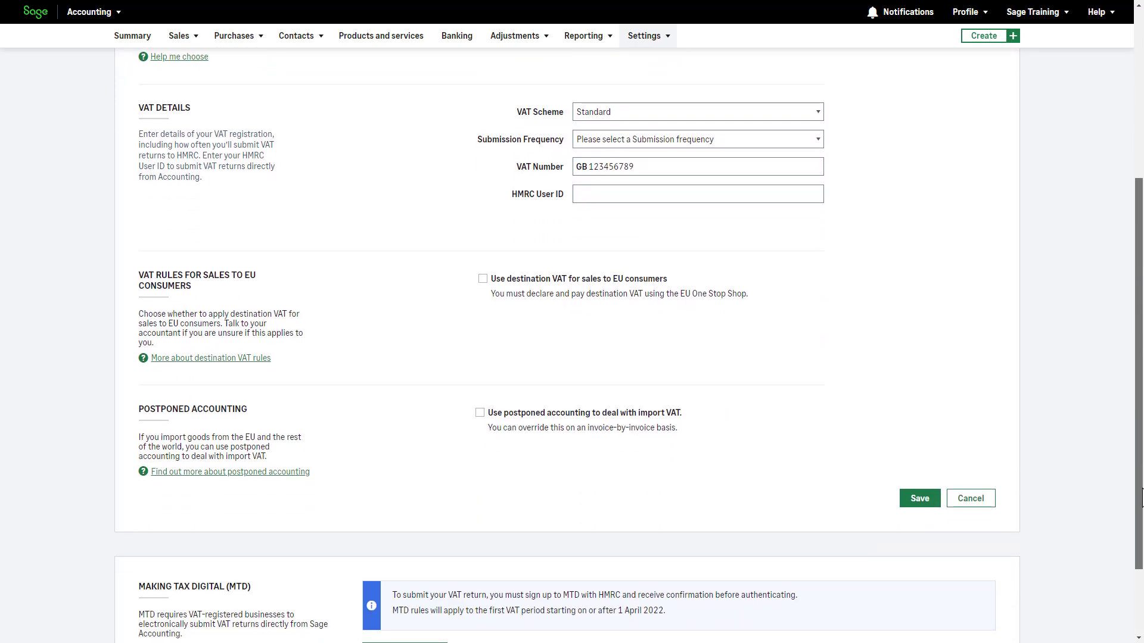
pyautogui.click(920, 503)
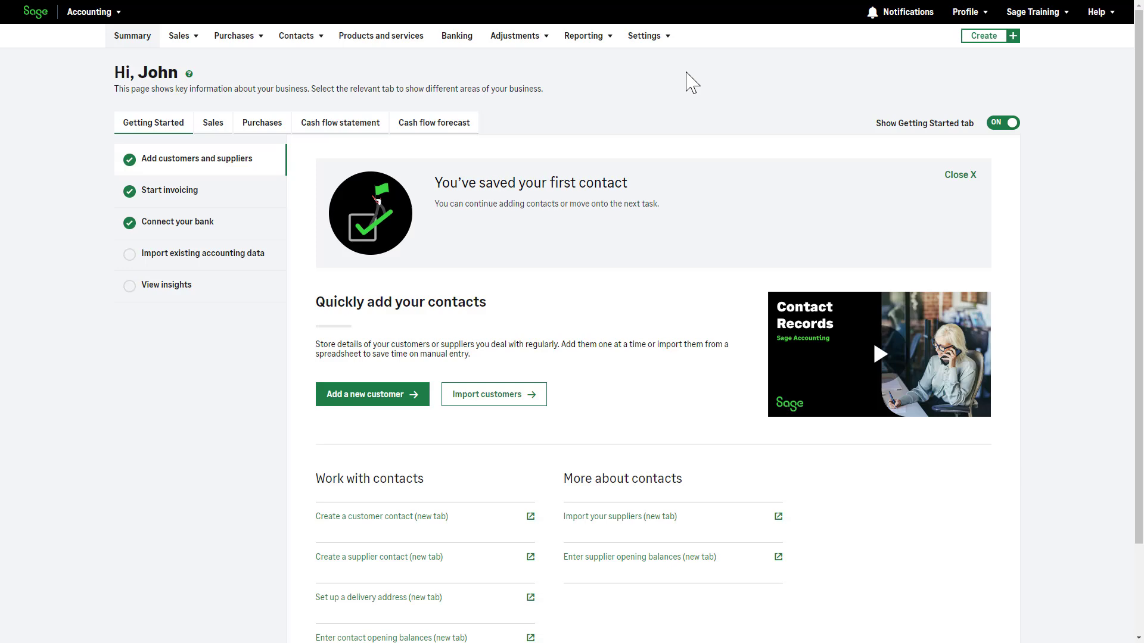
# - From Business settings, open Customer under Opening balances
pyautogui.click(648, 37)
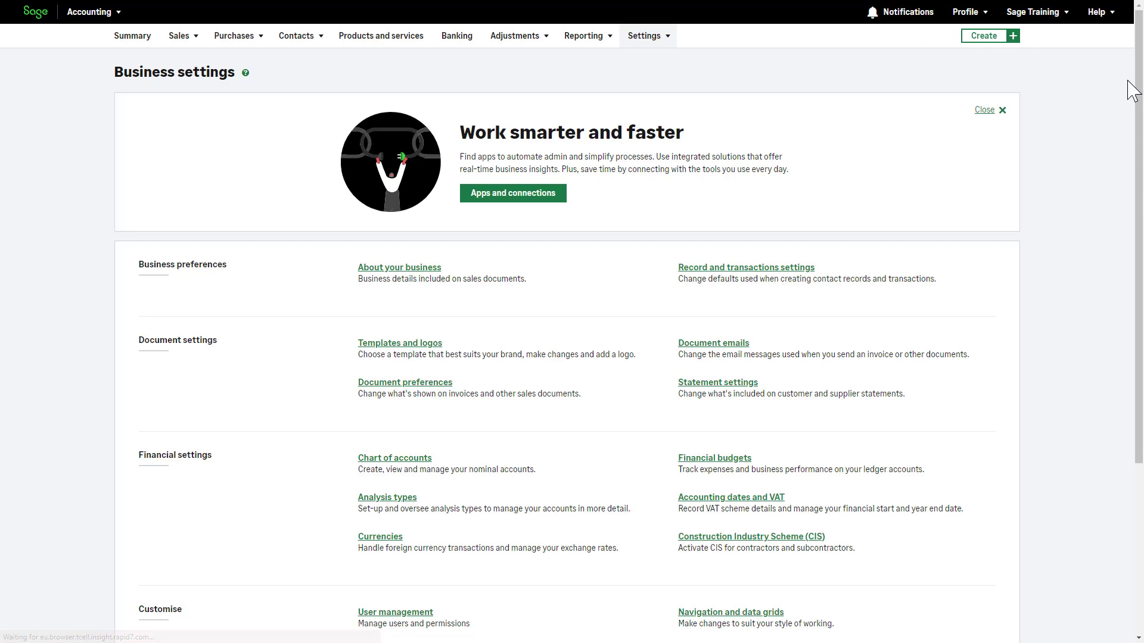
pyautogui.moveTo(1137, 89); pyautogui.dragTo(1140, 291)
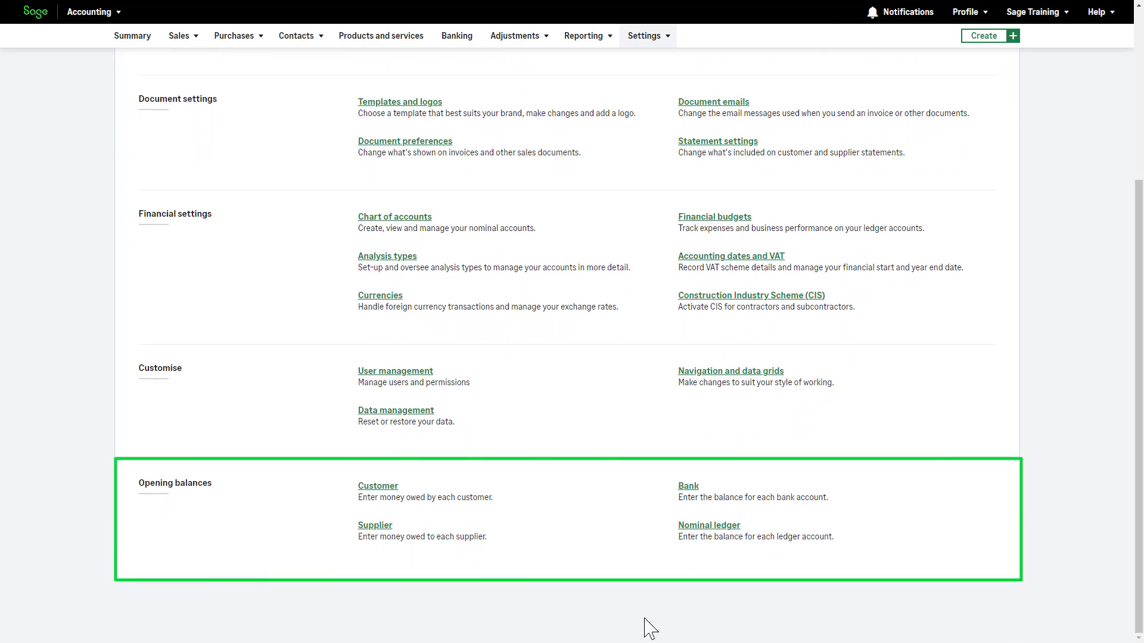
pyautogui.click(479, 505)
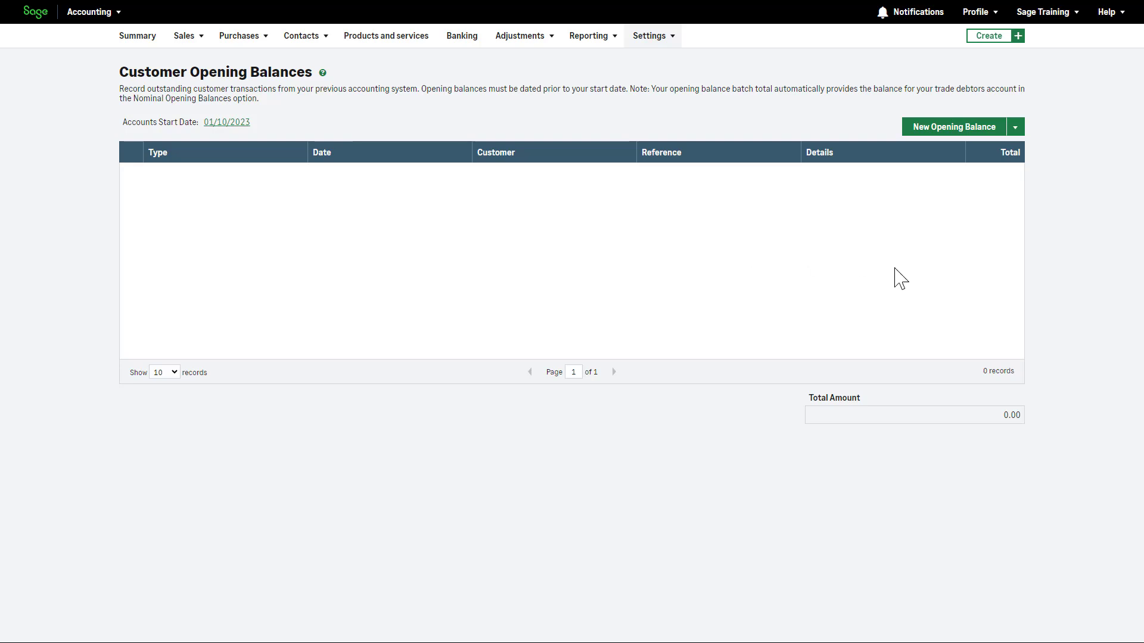
# - Start a new customer opening balance entry
pyautogui.click(953, 127)
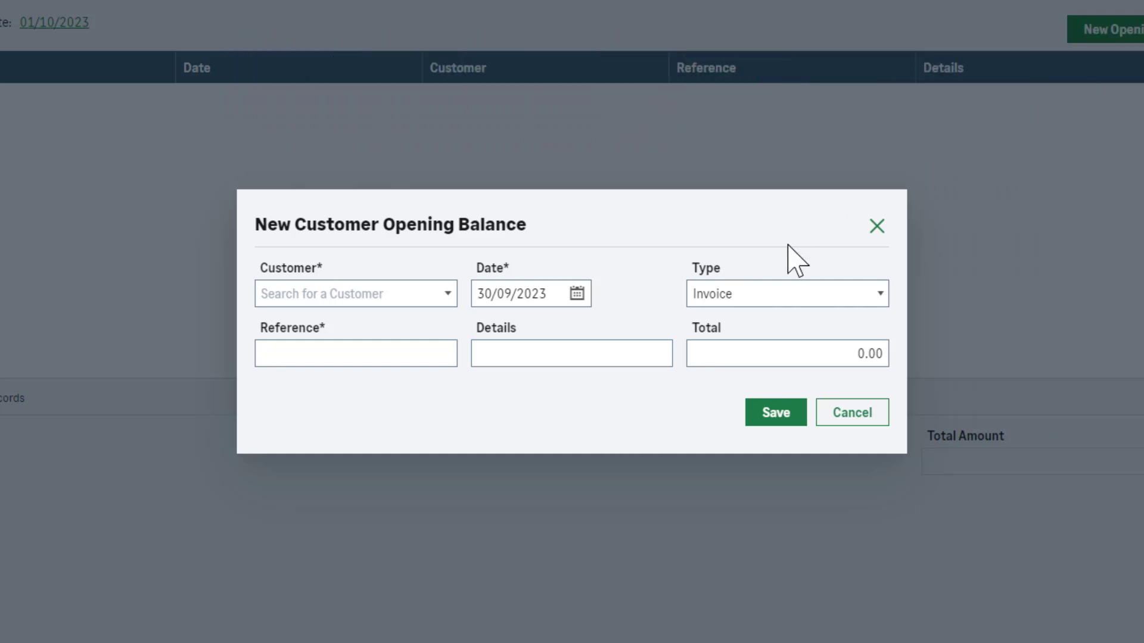
# - Choose A1 Design Services as the customer and date the balance 31/03/2023
pyautogui.click(449, 296)
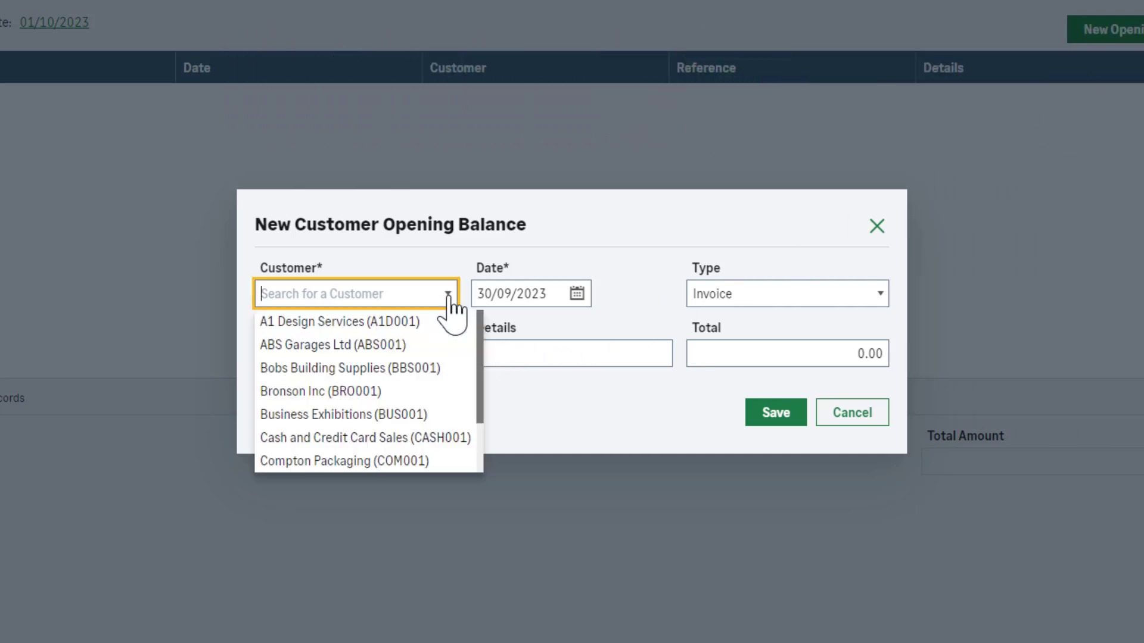
pyautogui.click(448, 325)
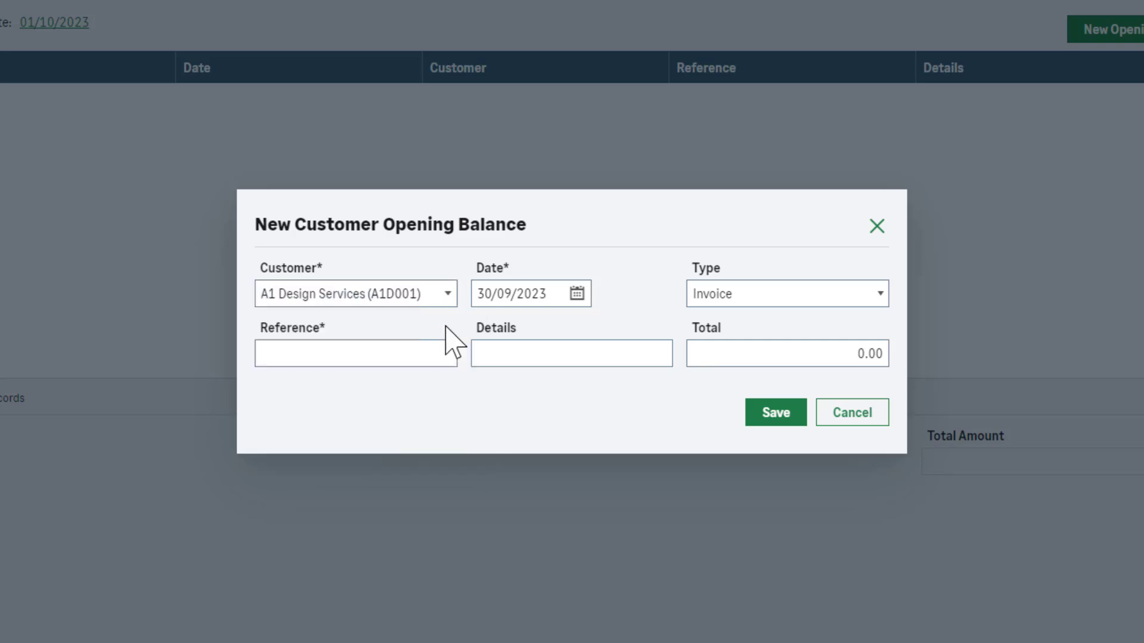
pyautogui.click(577, 295)
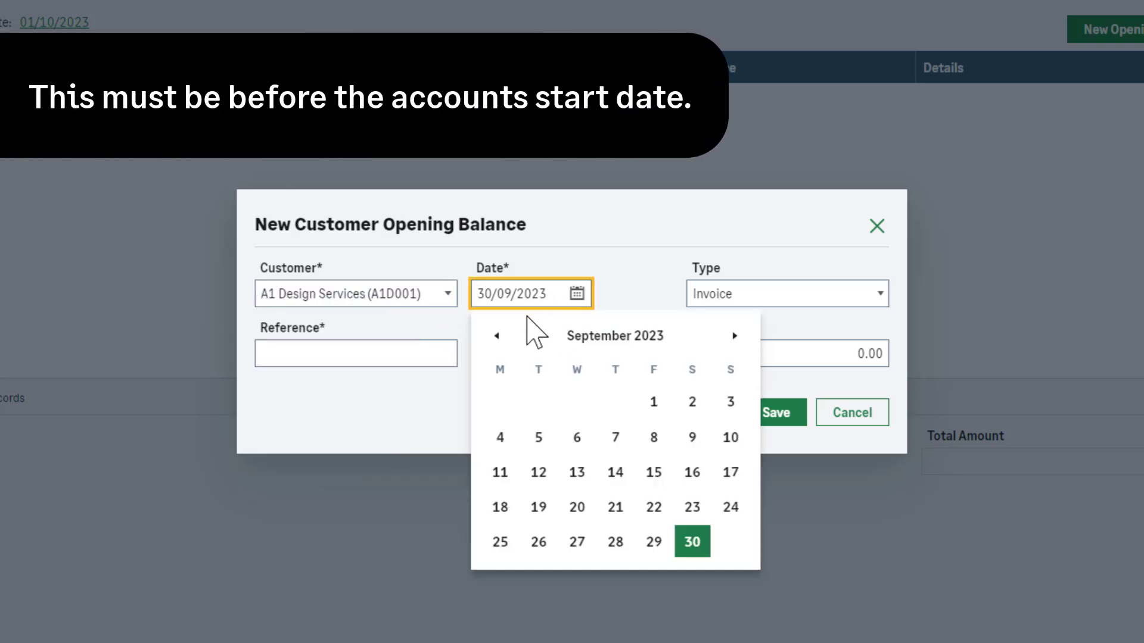
pyautogui.click(498, 336)
pyautogui.click(498, 336)
pyautogui.click(497, 336)
pyautogui.click(498, 336)
pyautogui.click(497, 336)
pyautogui.click(497, 335)
pyautogui.click(655, 542)
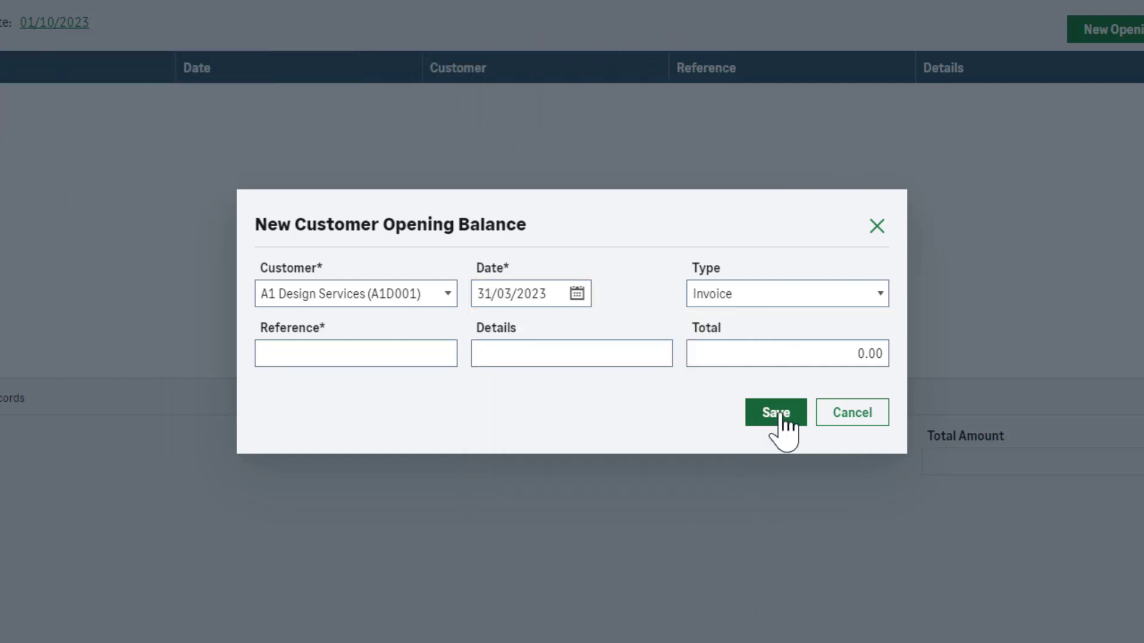
# - Keep type Invoice, enter reference REF123 and a total of 100
pyautogui.click(878, 294)
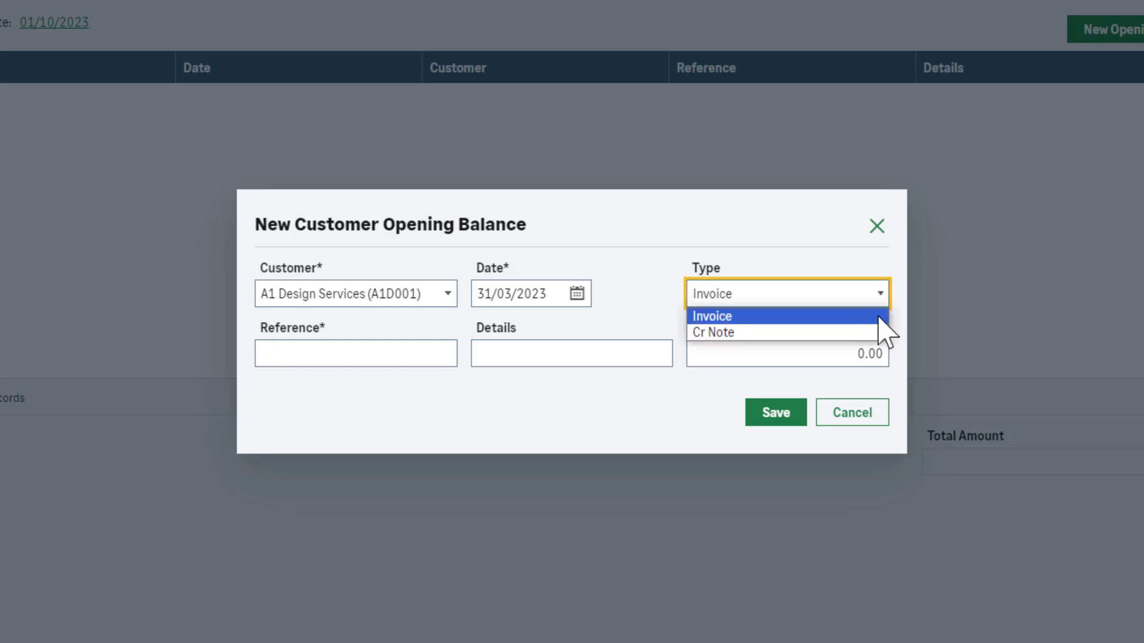
pyautogui.click(878, 316)
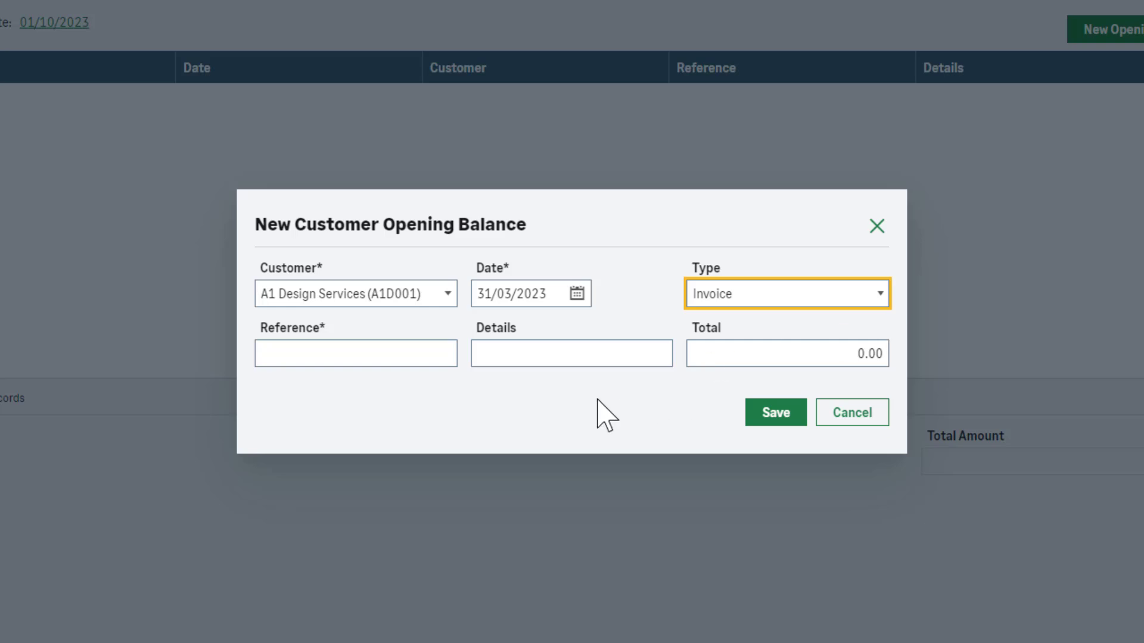
pyautogui.click(395, 355)
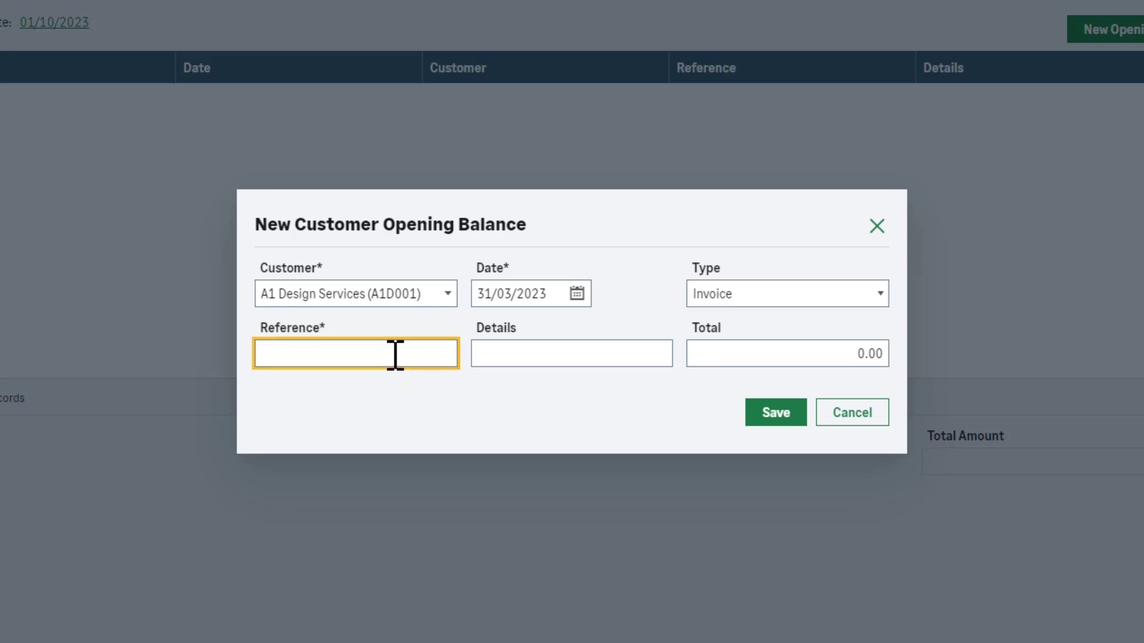
pyautogui.write('REF123')
pyautogui.click(497, 355)
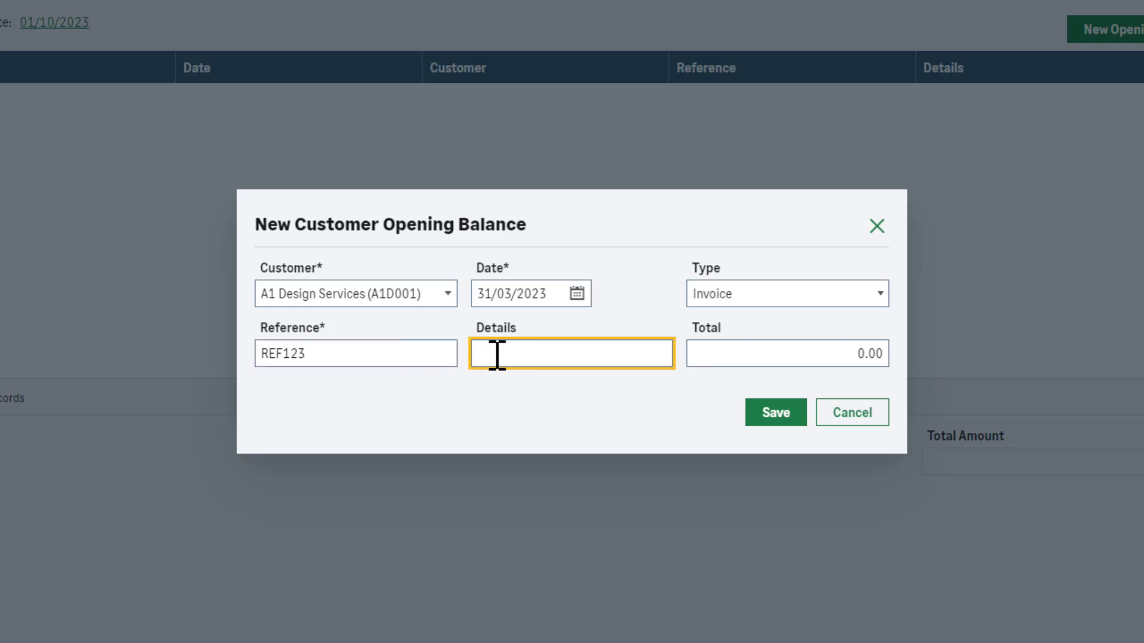
pyautogui.click(729, 356)
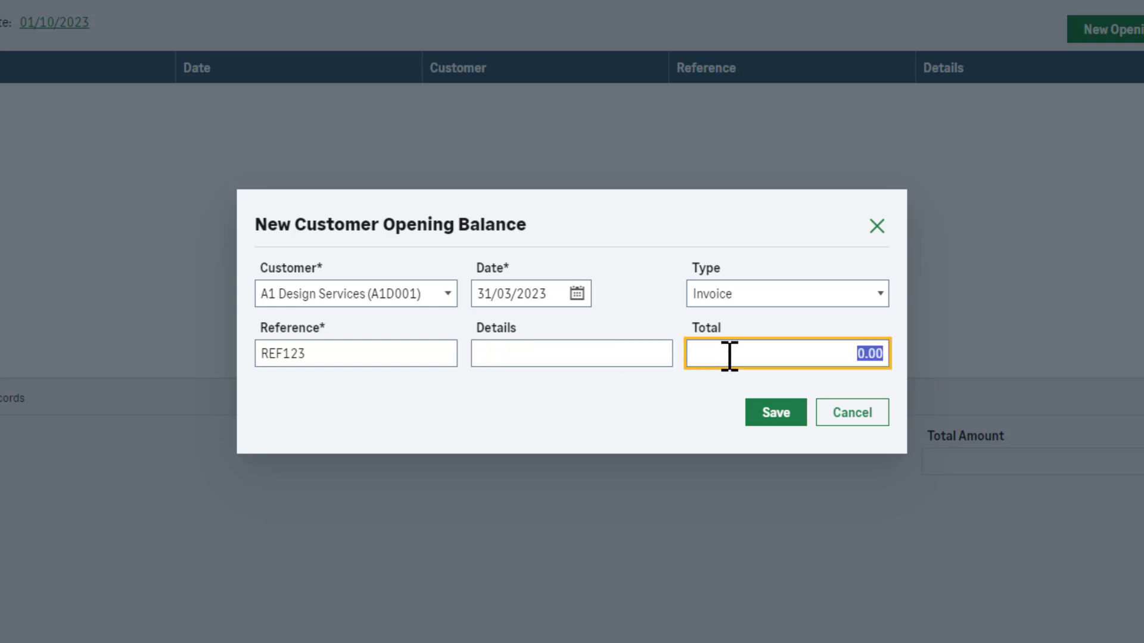
pyautogui.write('100')
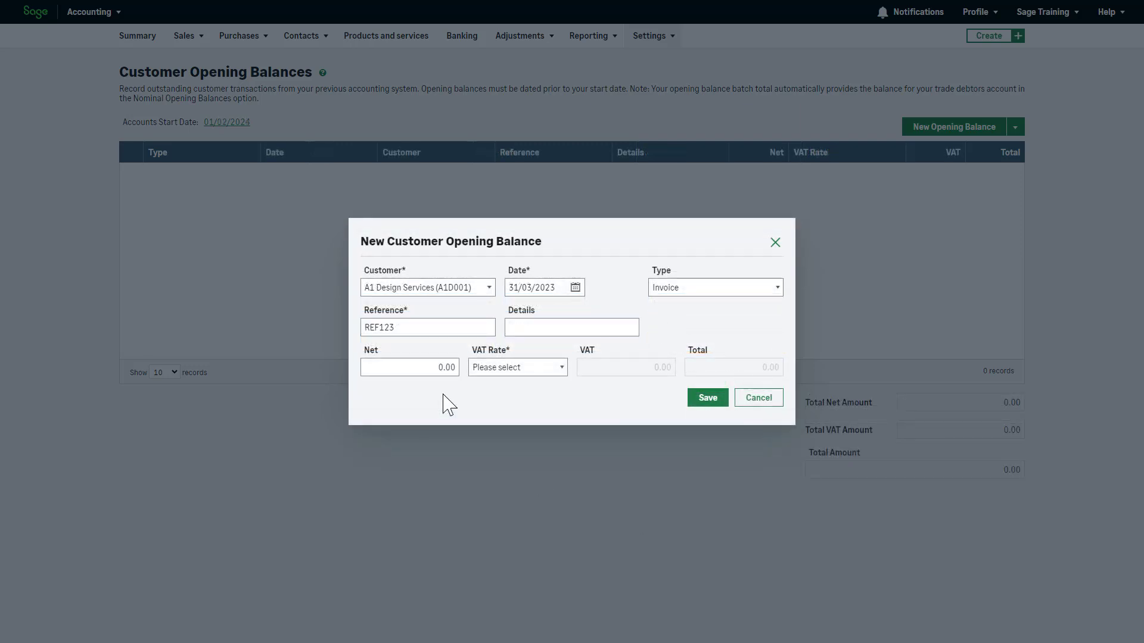
# - Enter a net amount of 100 with the Standard 20.00% VAT rate
pyautogui.click(432, 373)
pyautogui.write('100')
pyautogui.click(558, 368)
pyautogui.click(559, 398)
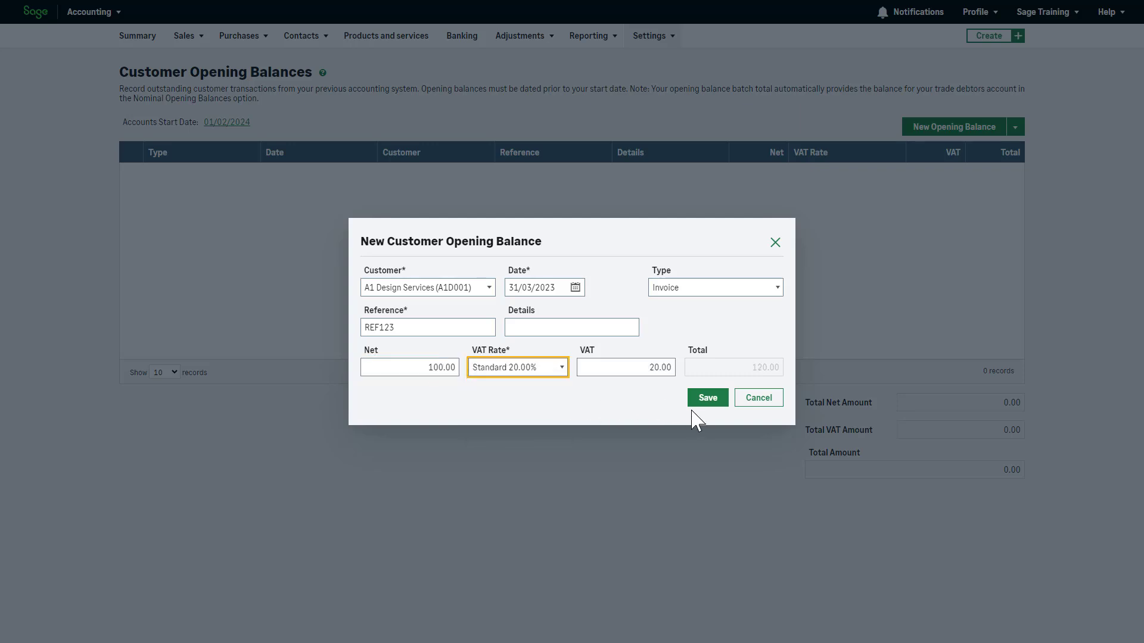
pyautogui.click(713, 413)
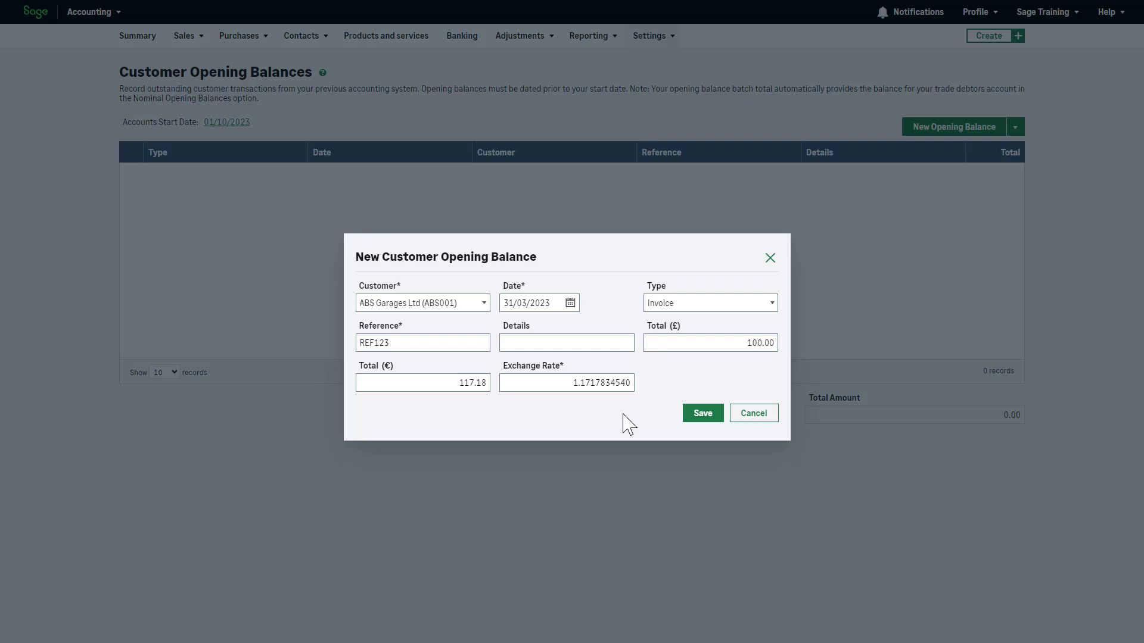
# - Review the 117.18 euro total and exchange rate, then save the invoice opening balance
pyautogui.click(444, 384)
pyautogui.doubleClick(444, 384)
pyautogui.press('Tab')
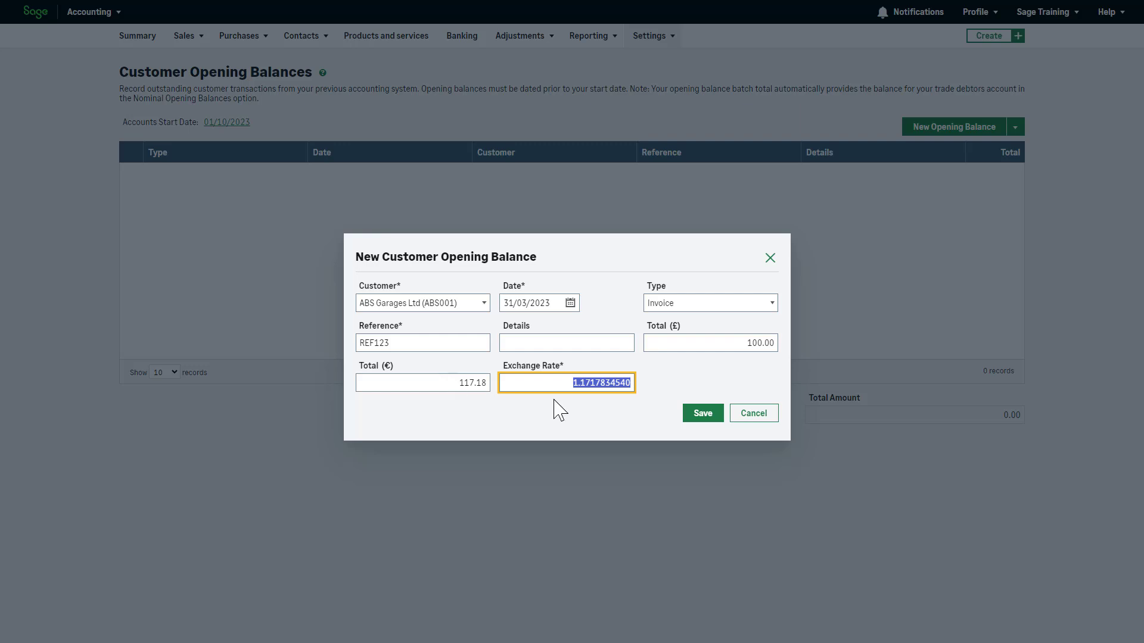
pyautogui.click(617, 412)
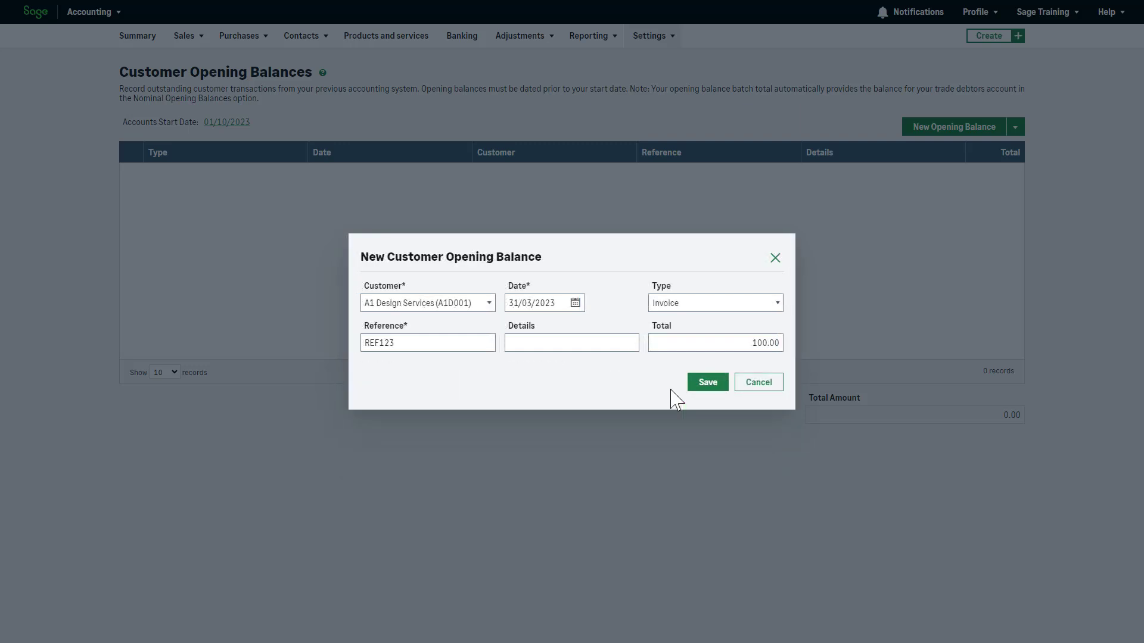
pyautogui.click(707, 388)
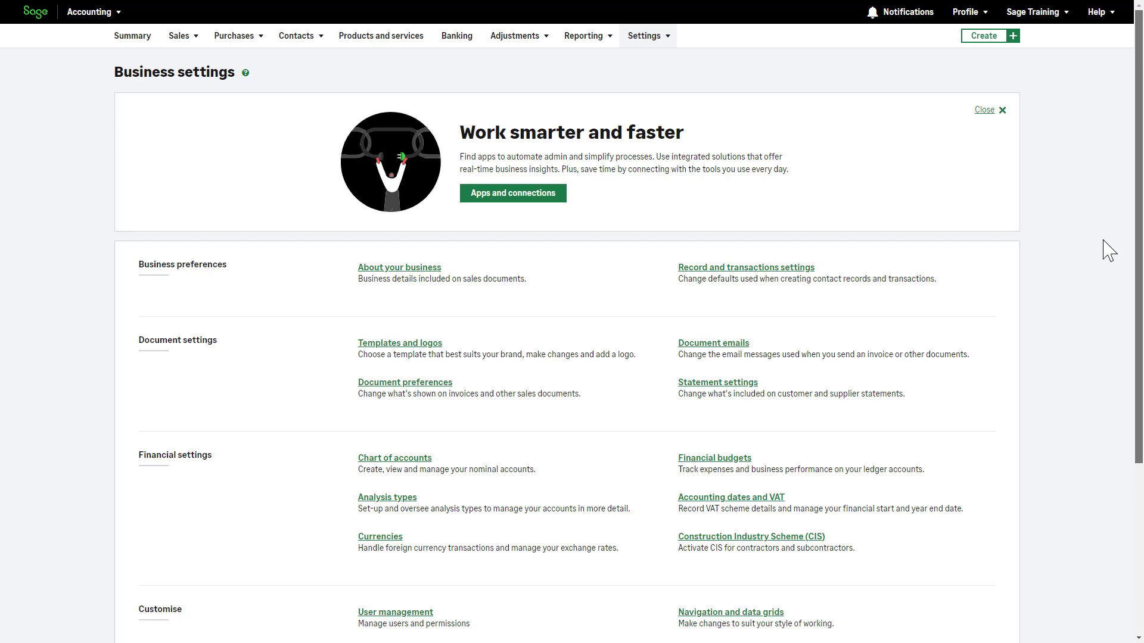
# - Open Bank under Opening balances in Business settings
pyautogui.moveTo(1140, 249); pyautogui.dragTo(1139, 432)
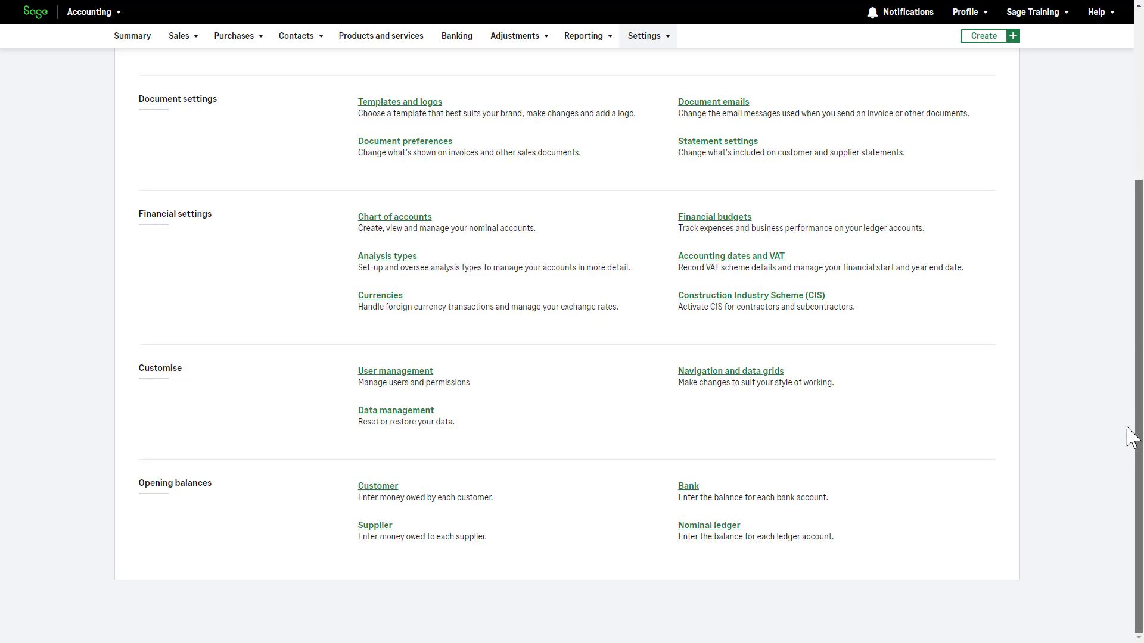
pyautogui.click(987, 503)
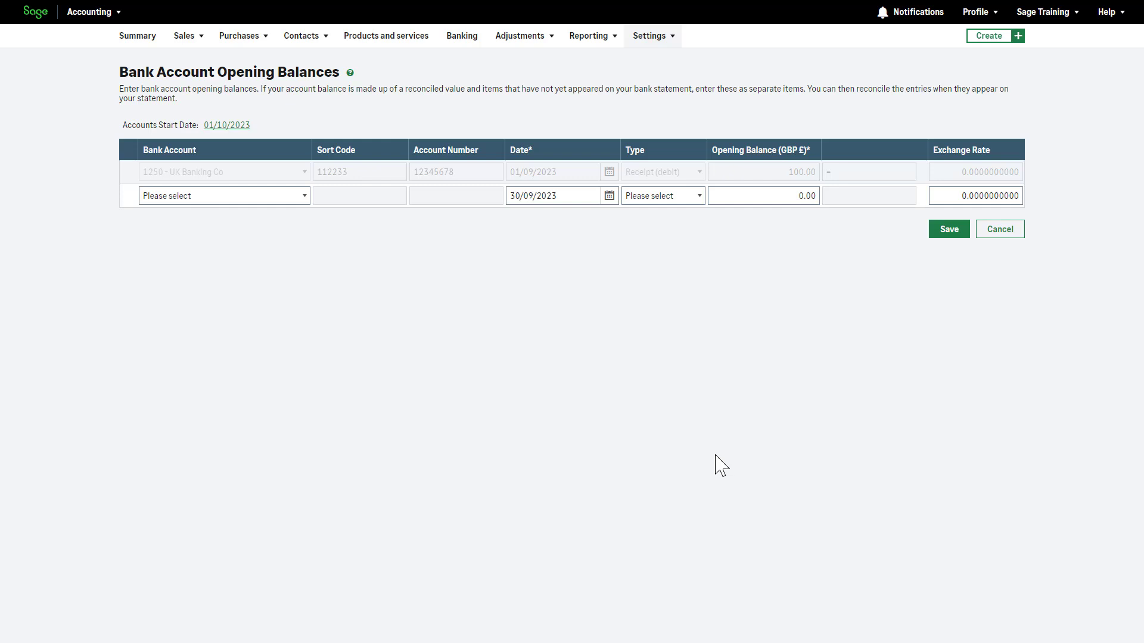
# - Select 1270 - Halifax Savings Account (EUR €) and date its line 31/03/2023
pyautogui.click(303, 202)
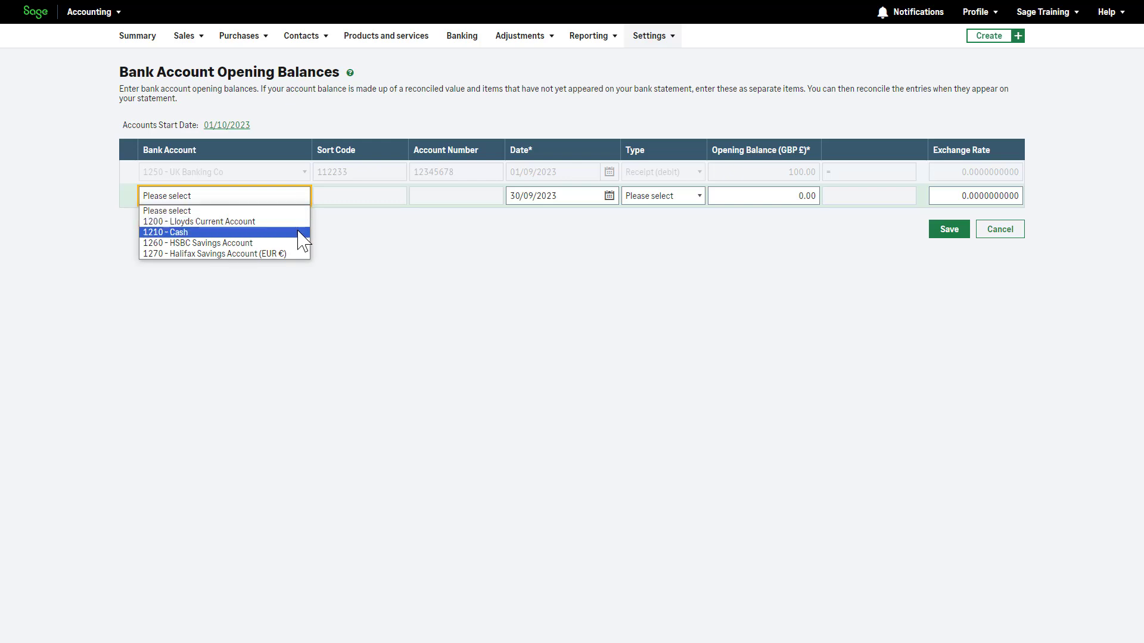
pyautogui.click(298, 254)
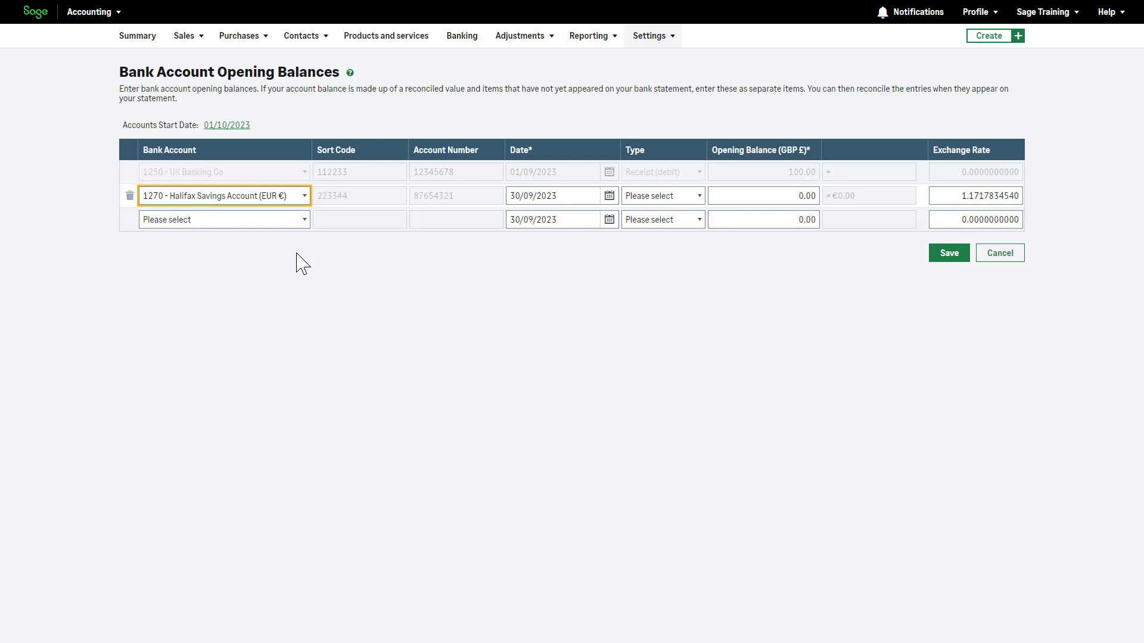
pyautogui.click(609, 196)
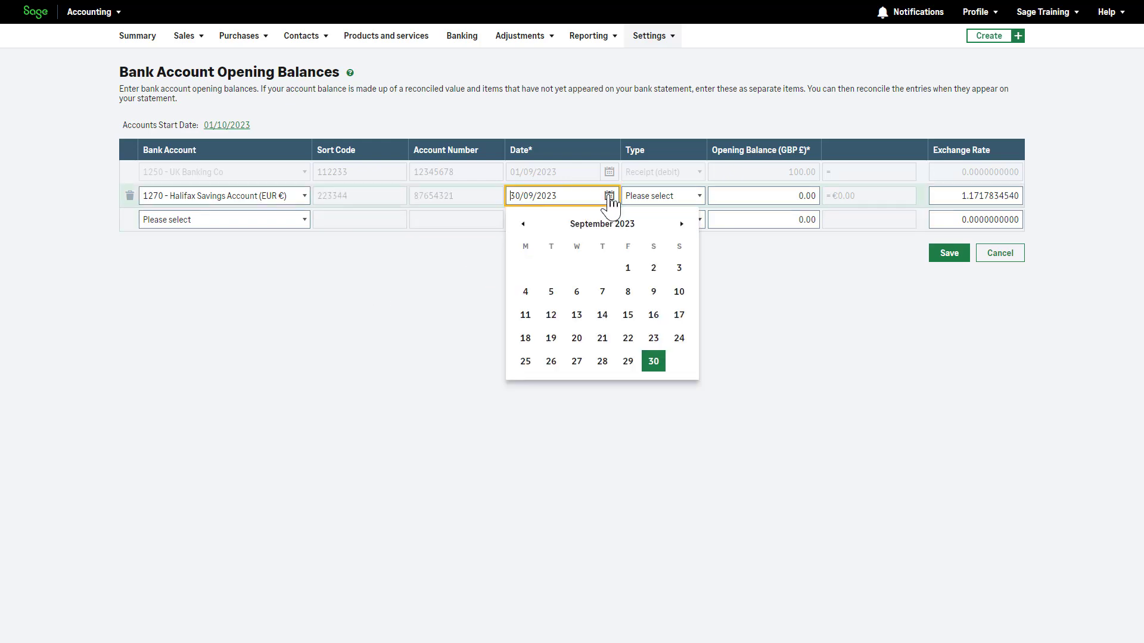
pyautogui.click(523, 223)
pyautogui.click(523, 224)
pyautogui.click(522, 224)
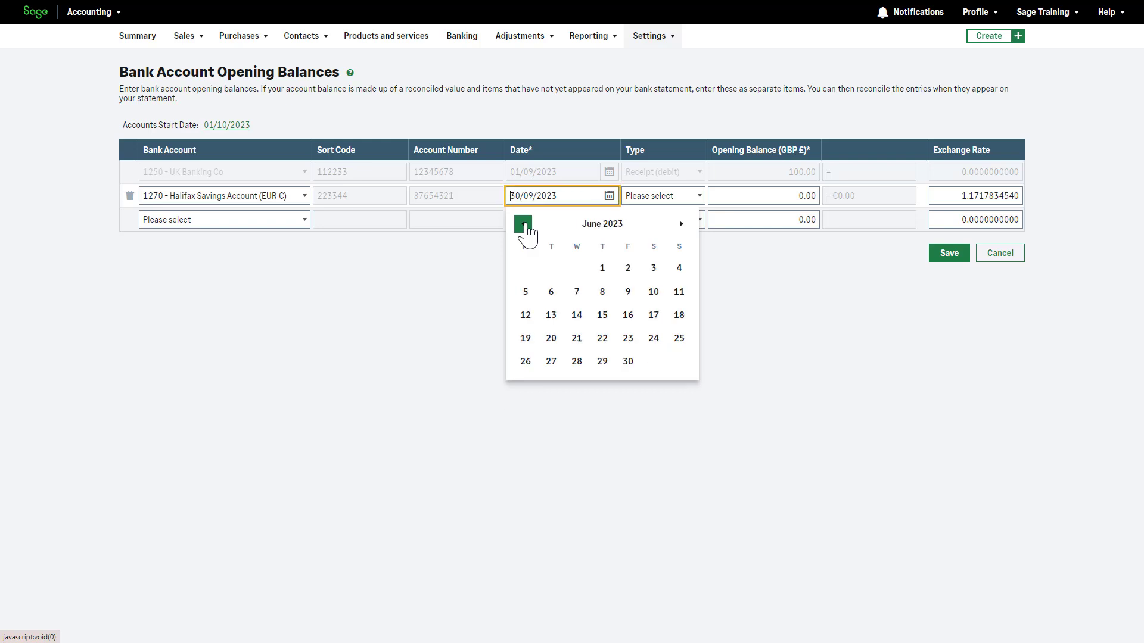
pyautogui.click(523, 224)
pyautogui.click(524, 225)
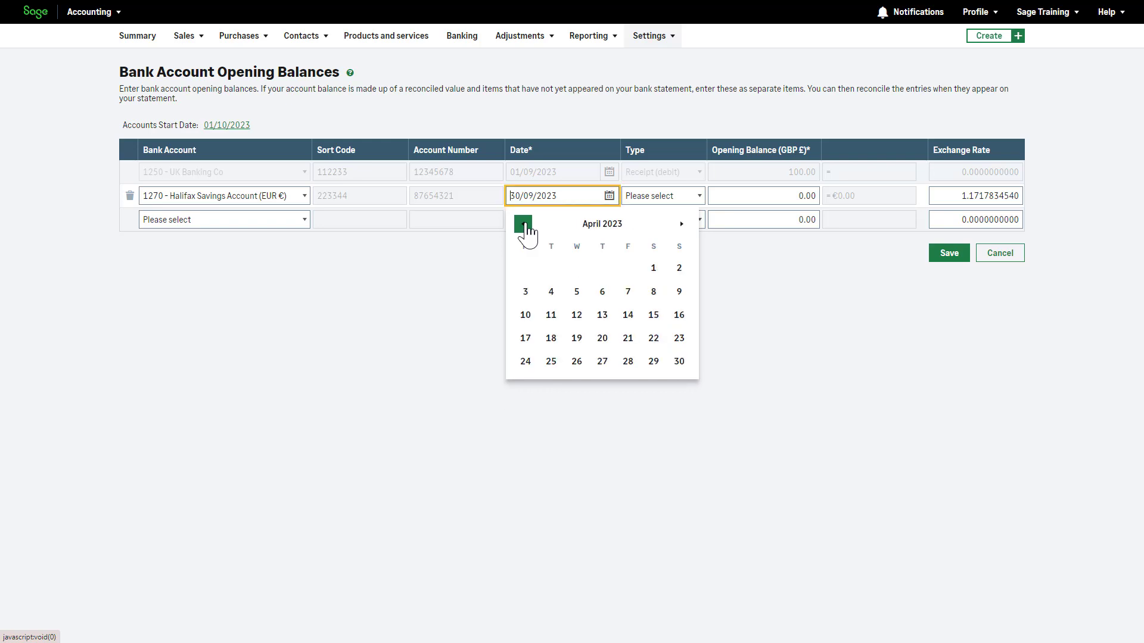
pyautogui.click(523, 225)
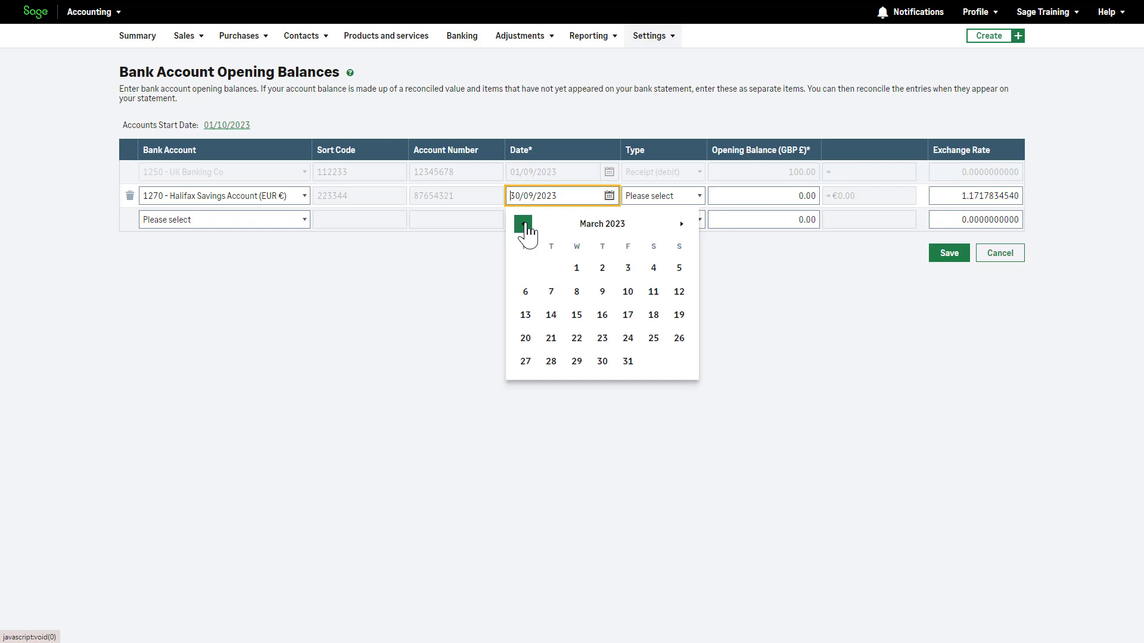
pyautogui.click(627, 361)
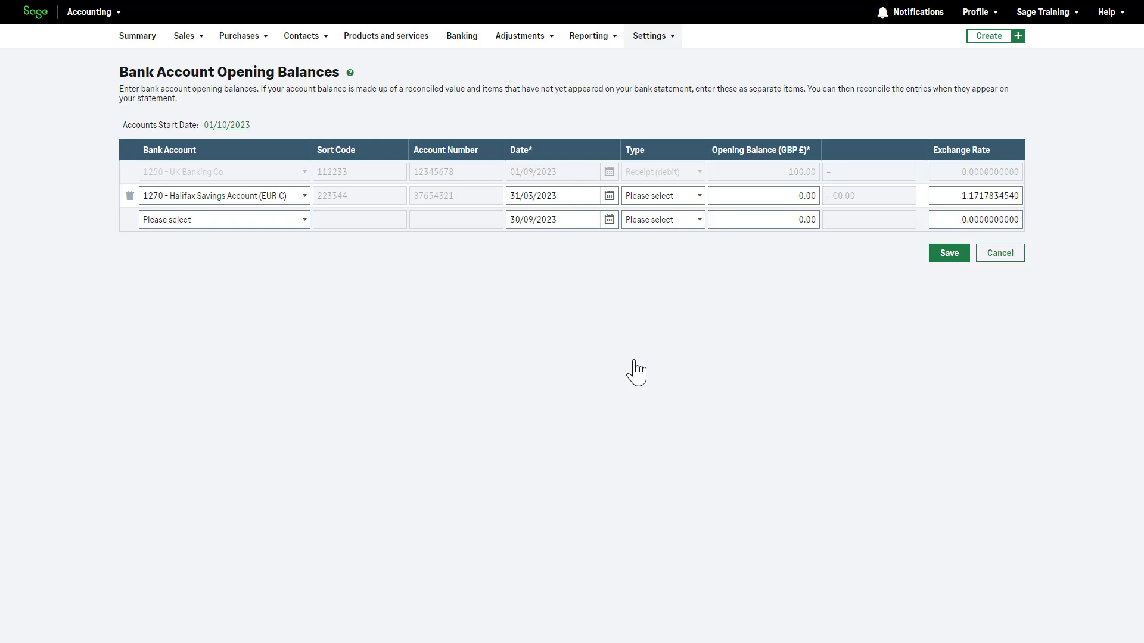
# - Make the Halifax line a Receipt (debit) opening balance of 2500
pyautogui.click(698, 201)
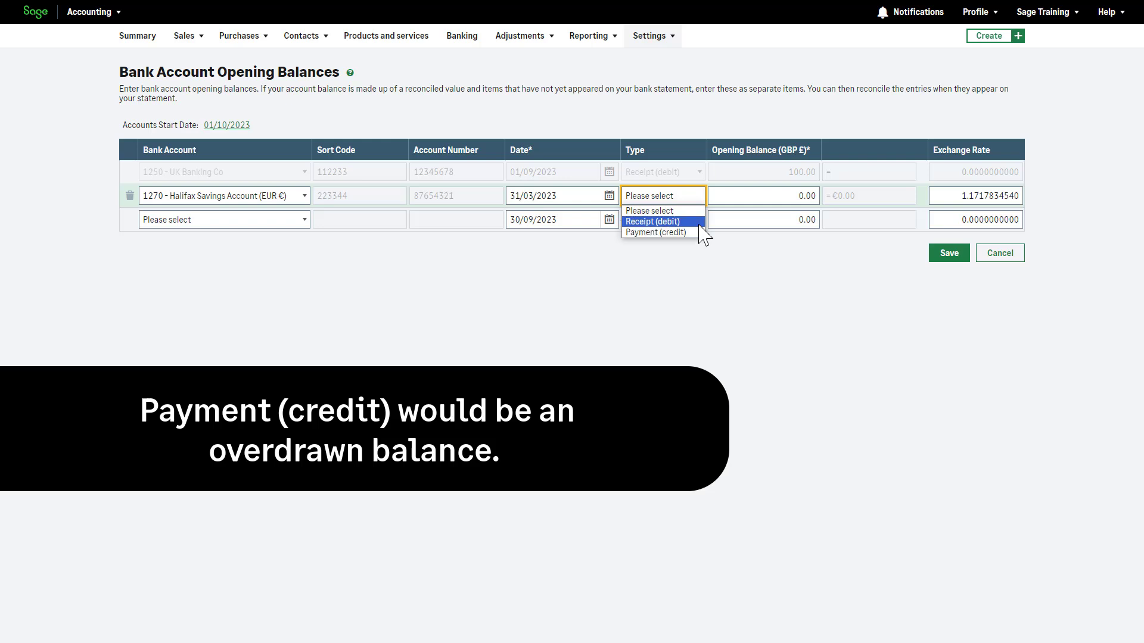
pyautogui.click(700, 223)
pyautogui.click(762, 199)
pyautogui.doubleClick(762, 198)
pyautogui.press('BackSpace')
pyautogui.write('2500')
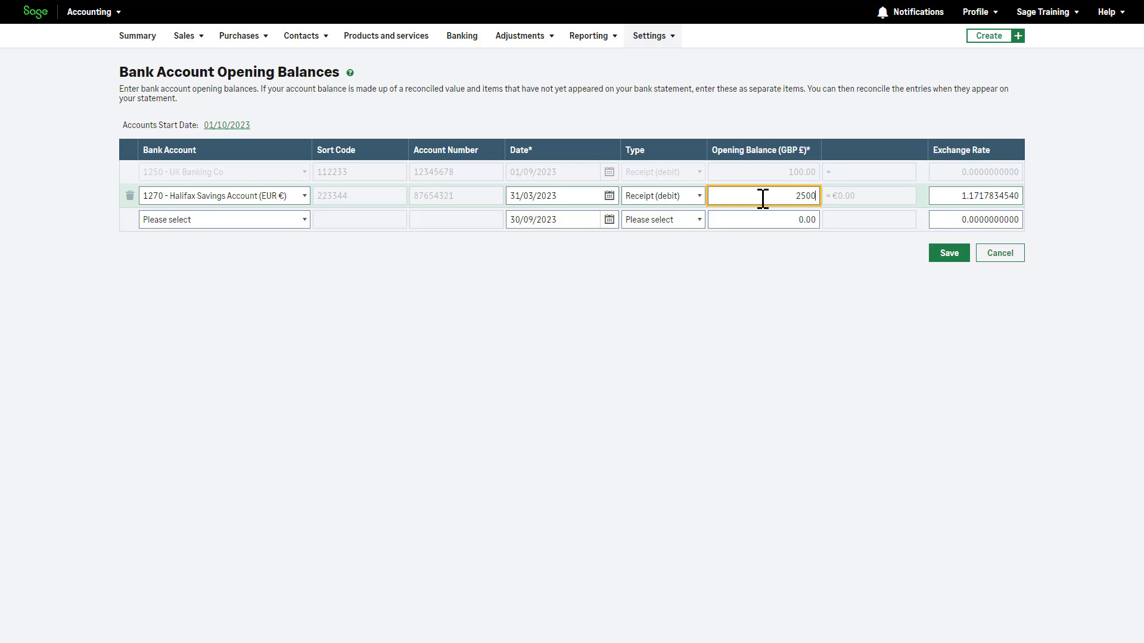
# - Keep the 1.1717834540 exchange rate and save the Halifax opening balance
pyautogui.click(947, 194)
pyautogui.doubleClick(949, 196)
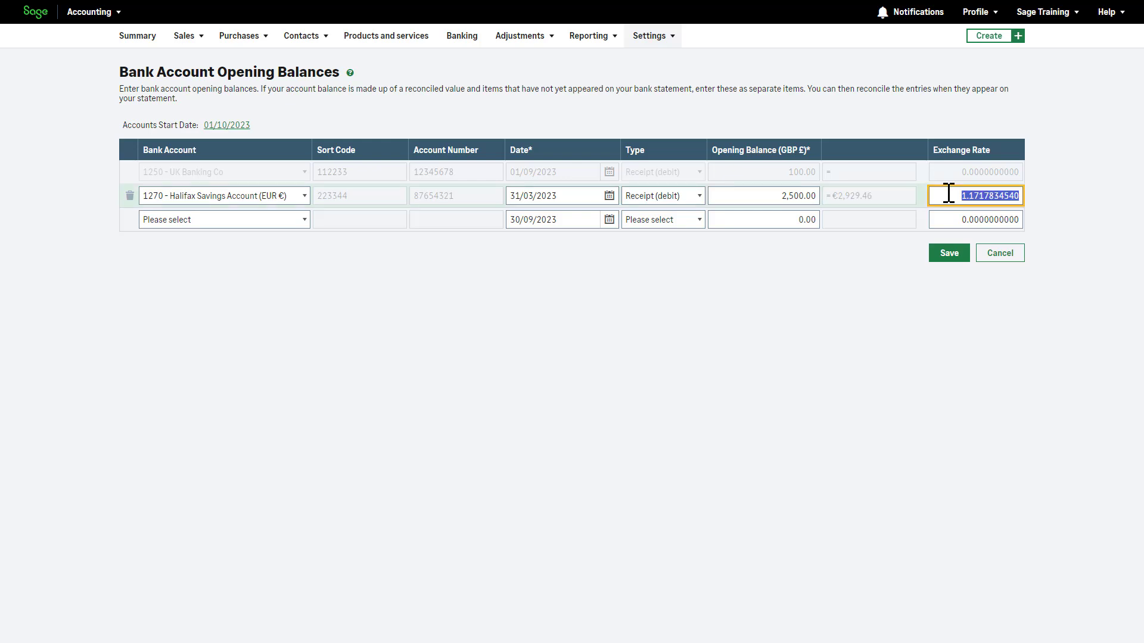
pyautogui.click(1069, 211)
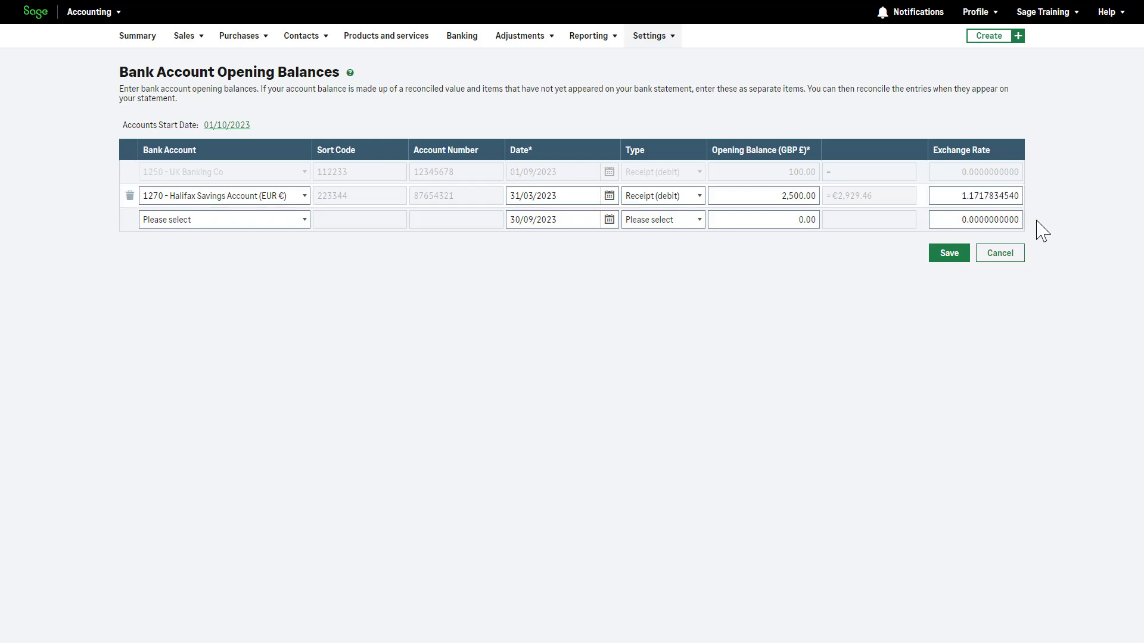
pyautogui.click(950, 254)
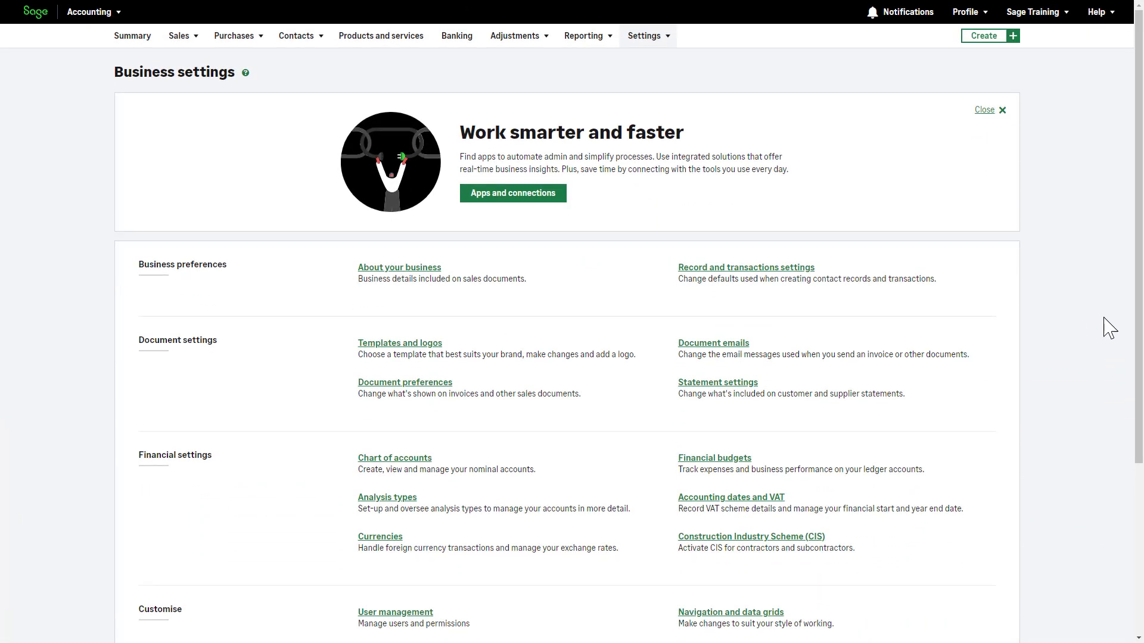
# - Scroll Business settings down to Opening balances and open the Nominal ledger opening balances
pyautogui.moveTo(1140, 325); pyautogui.dragTo(1139, 341)
pyautogui.scroll(-4, 1139, 345)
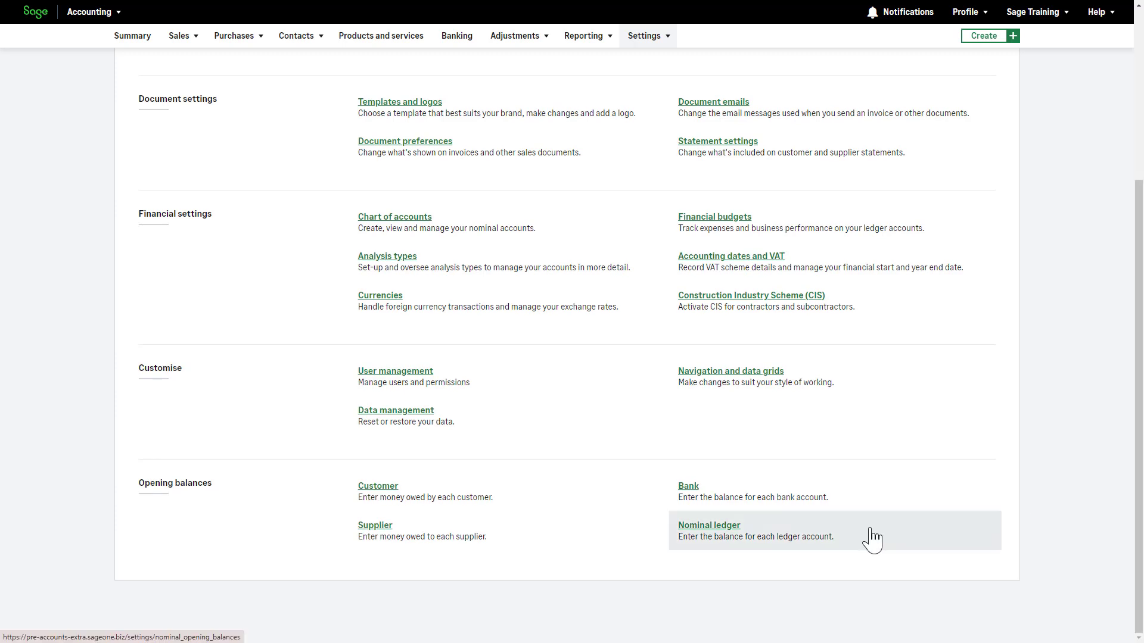
pyautogui.click(872, 539)
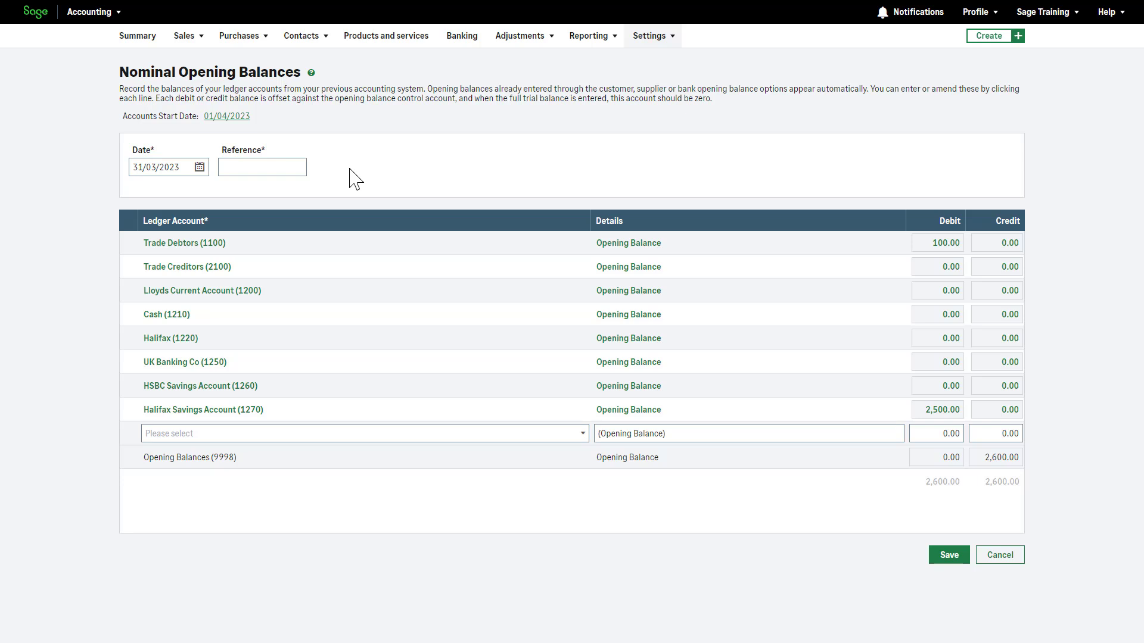
# - Keep the journal date 31/03/2023 and enter the reference 'Nominal Opening Balances'
pyautogui.click(199, 169)
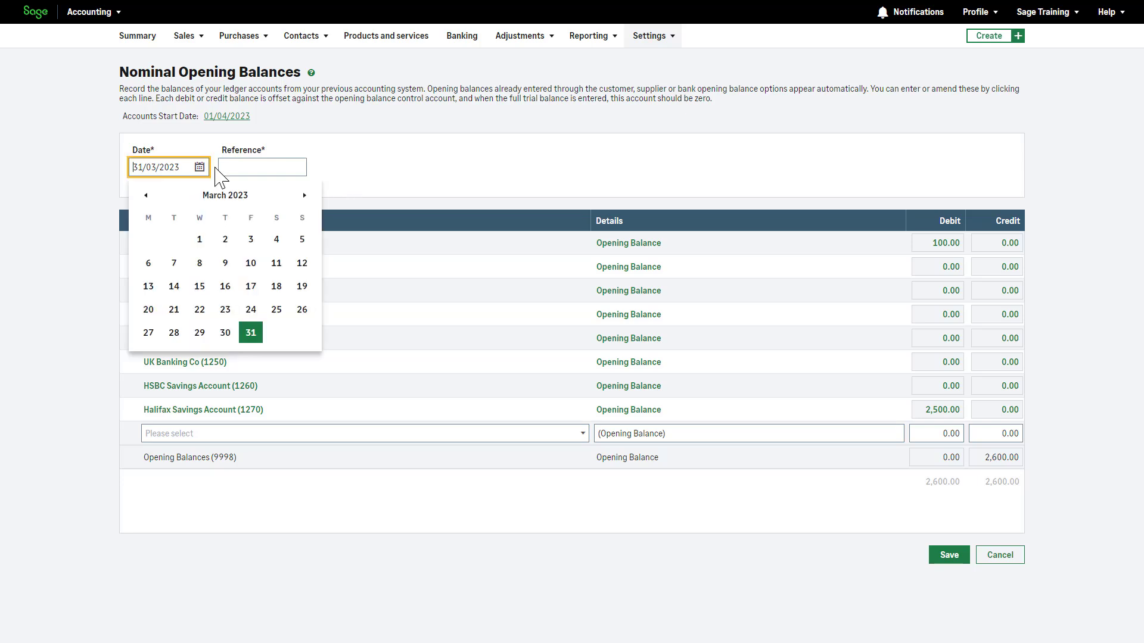
pyautogui.click(228, 168)
pyautogui.write('Nominal Opening Balances')
pyautogui.click(384, 171)
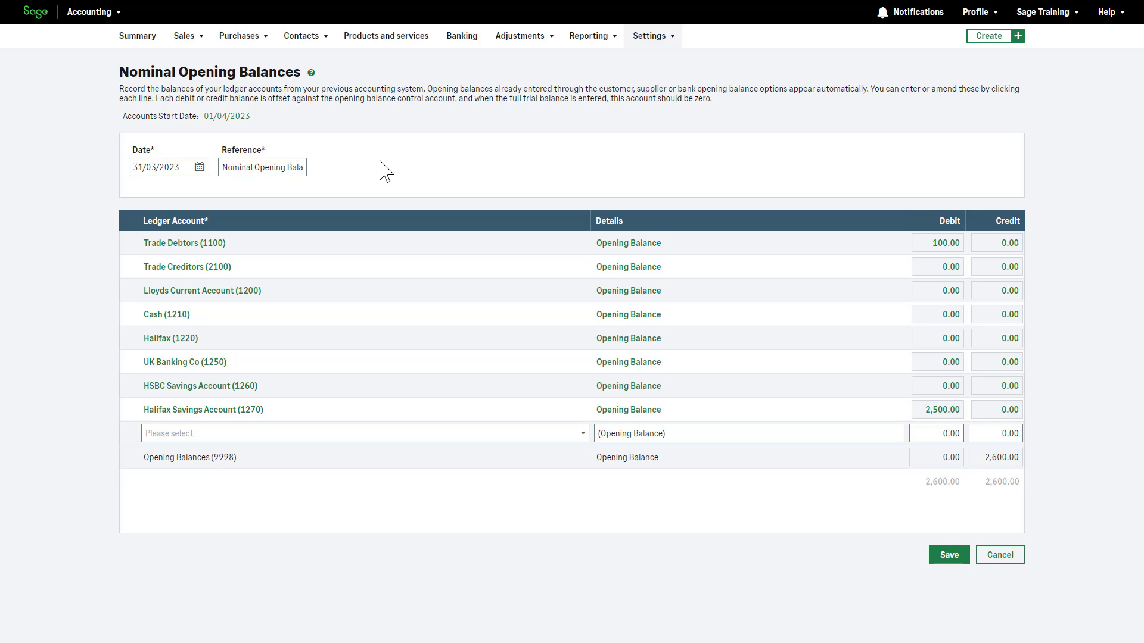
# - Add a ledger line for 0010 - Property - Cost with a 500 credit
pyautogui.click(583, 439)
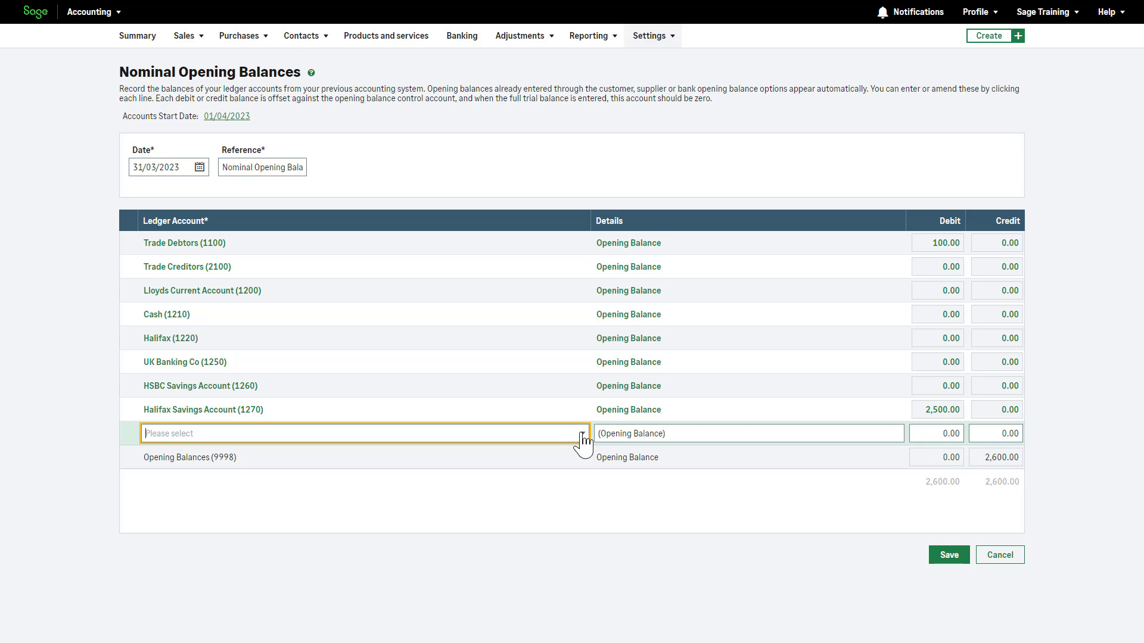
pyautogui.click(582, 440)
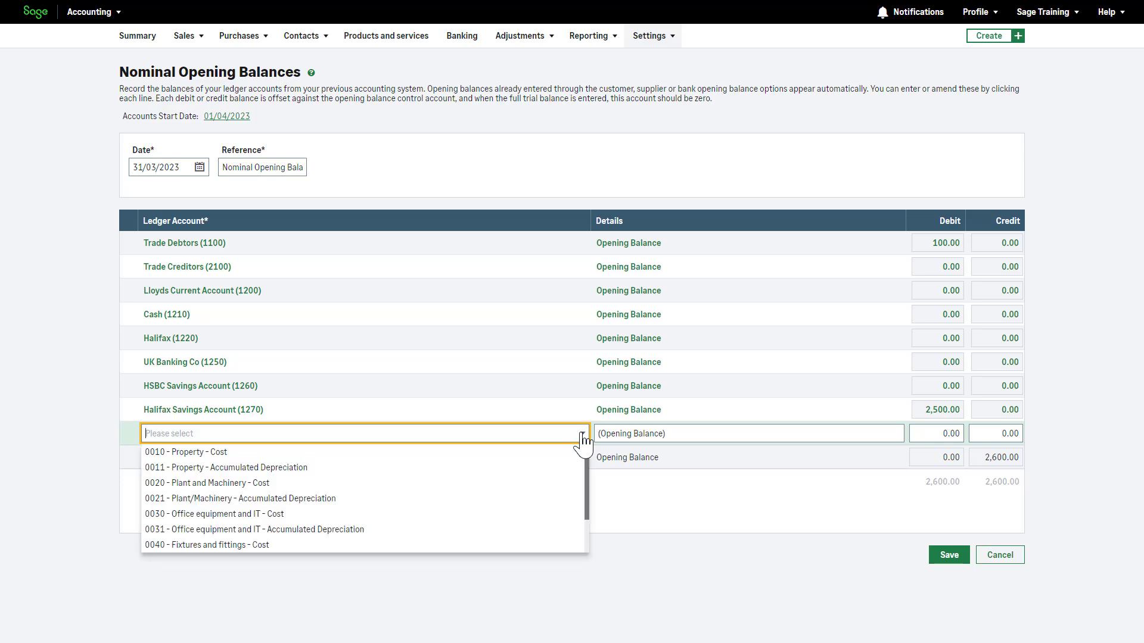
pyautogui.click(582, 457)
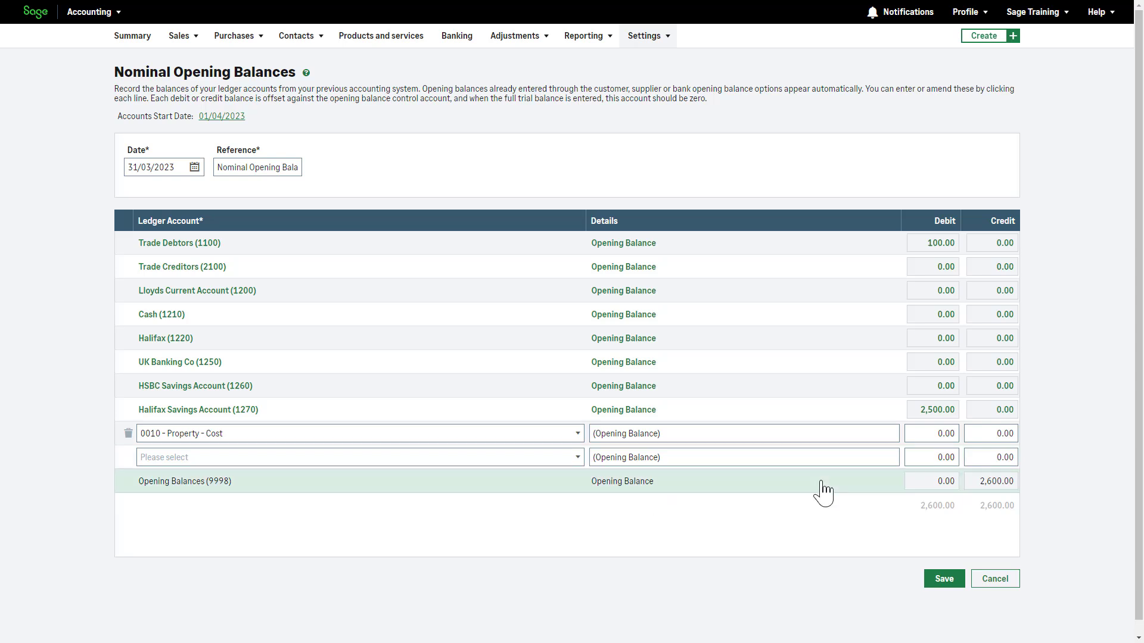
pyautogui.click(935, 434)
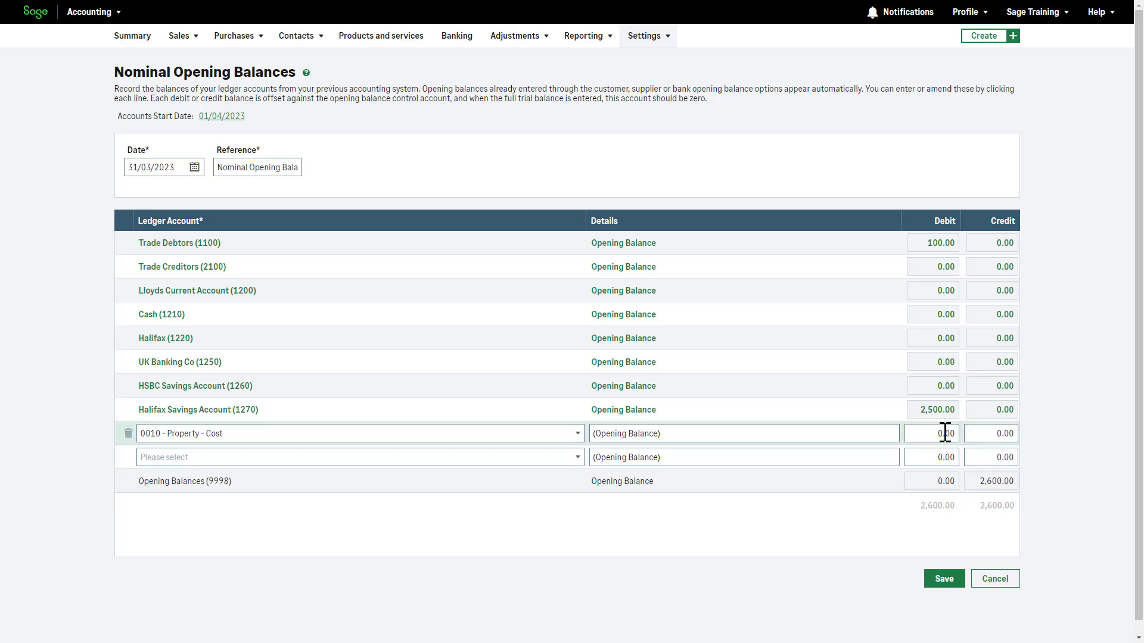
pyautogui.click(991, 433)
pyautogui.write('500')
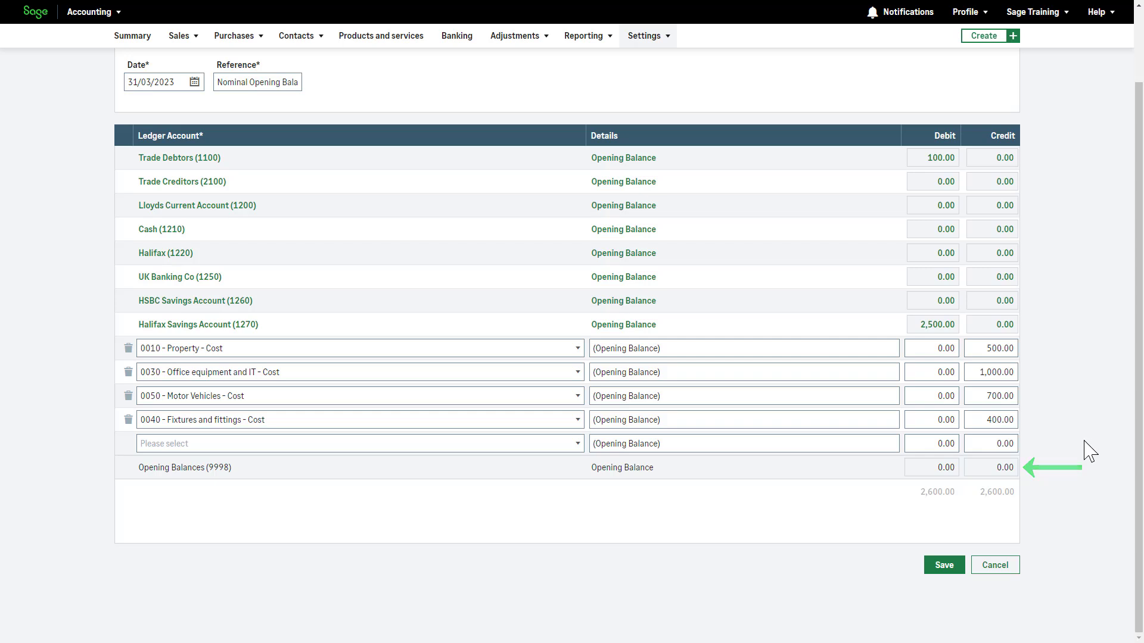
pyautogui.click(1103, 13)
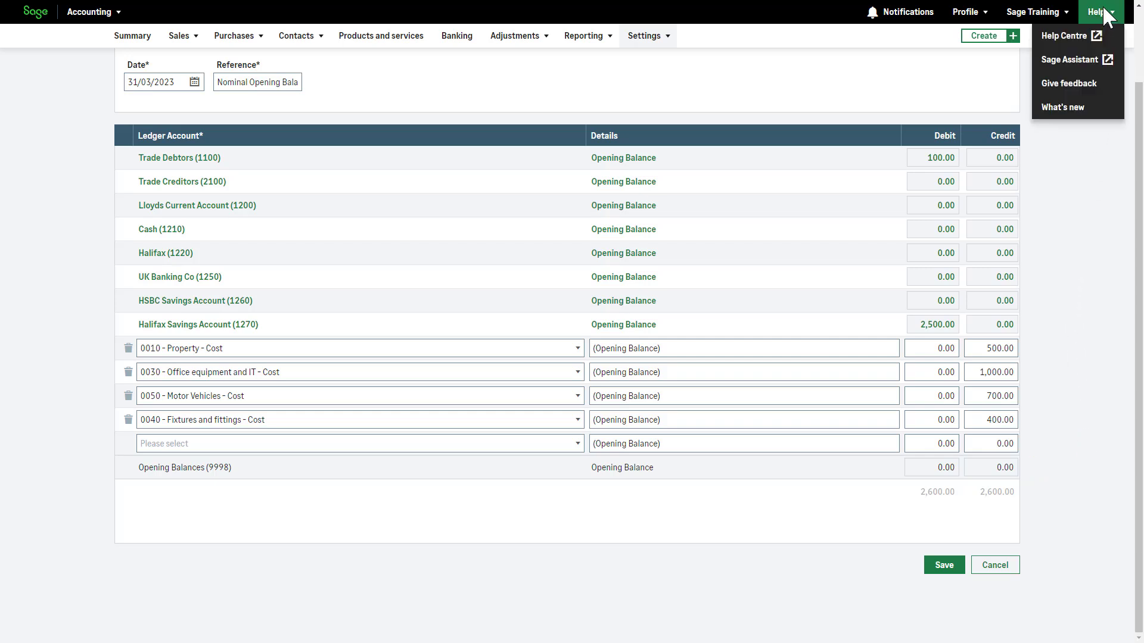